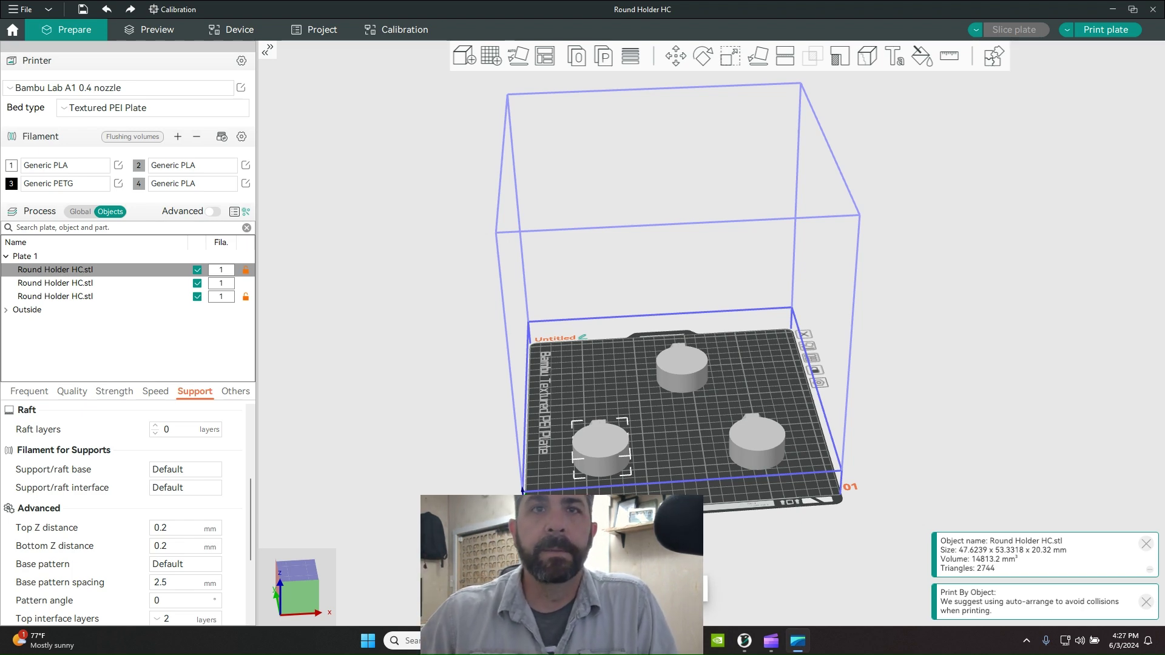
{"action": "left_click_drag", "start_coordinate": [383, 434], "coordinate": [468, 408]}
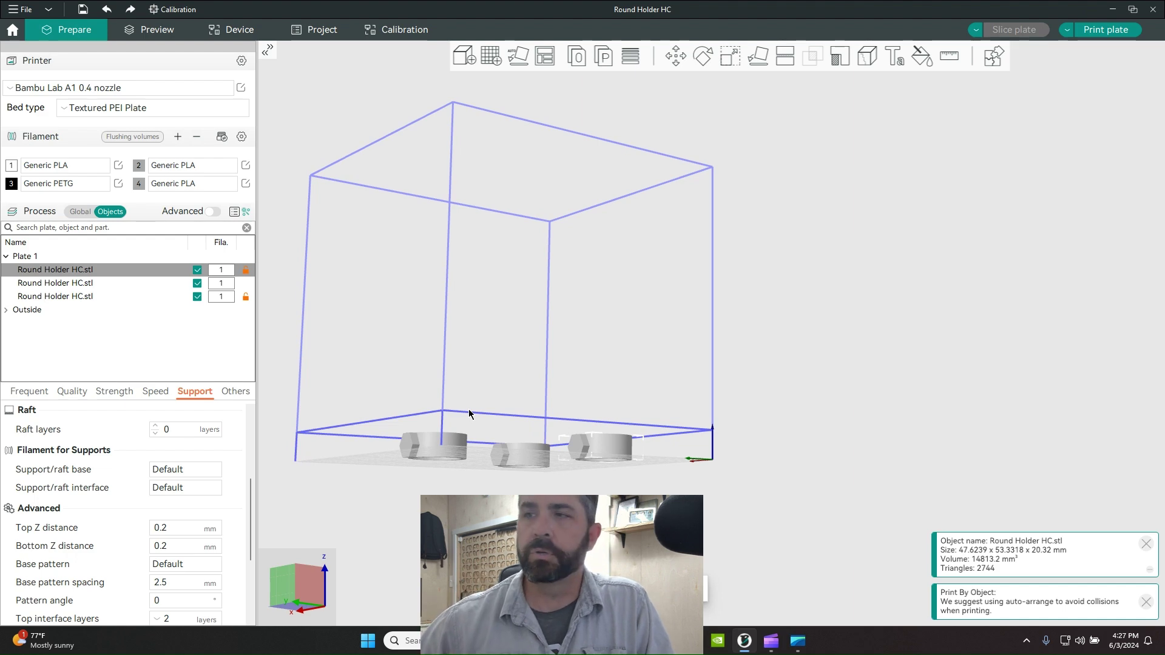
{"action": "left_click_drag", "start_coordinate": [593, 423], "coordinate": [706, 455]}
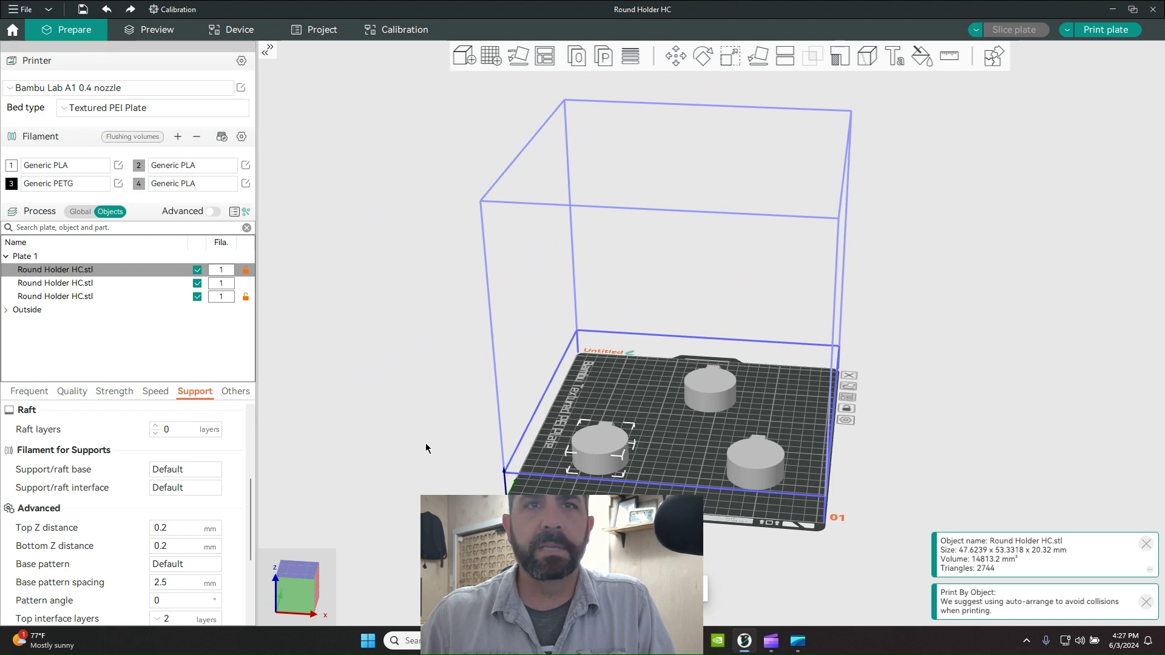
{"action": "left_click_drag", "start_coordinate": [426, 448], "coordinate": [439, 444]}
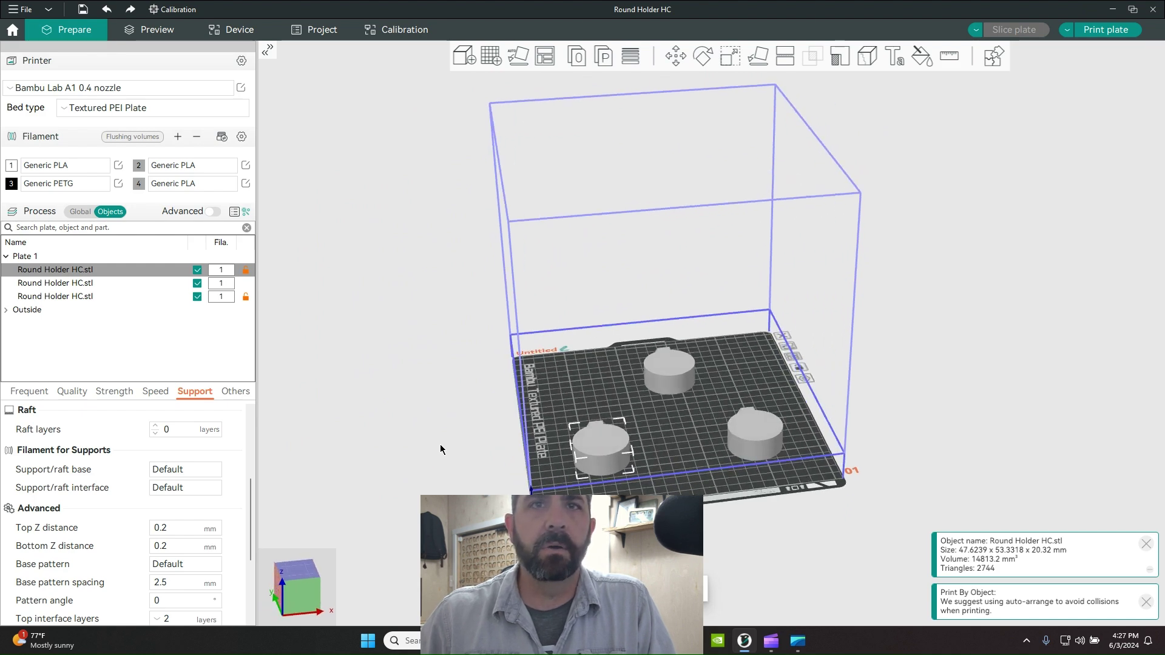
Step: Show the global 0.20mm Standard settings, confirming print sequence By object and build-plate-only supports
{"action": "left_click", "coordinate": [84, 212]}
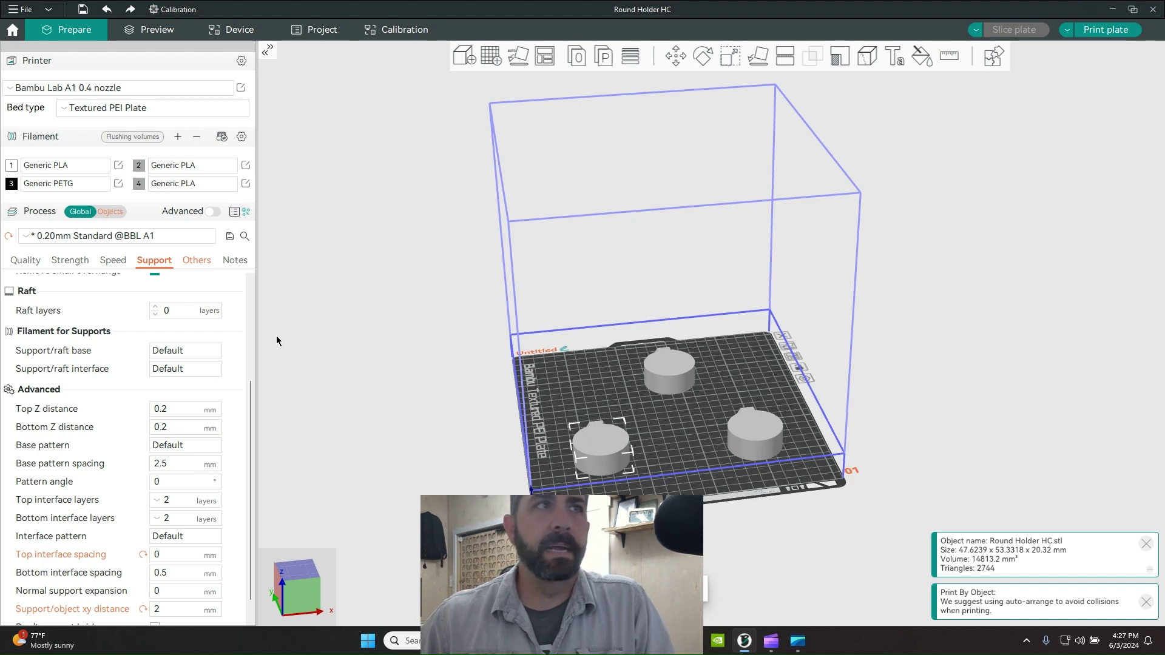
{"action": "left_click", "coordinate": [198, 260]}
{"action": "scroll", "coordinate": [170, 402], "scroll_direction": "down", "scroll_amount": 1}
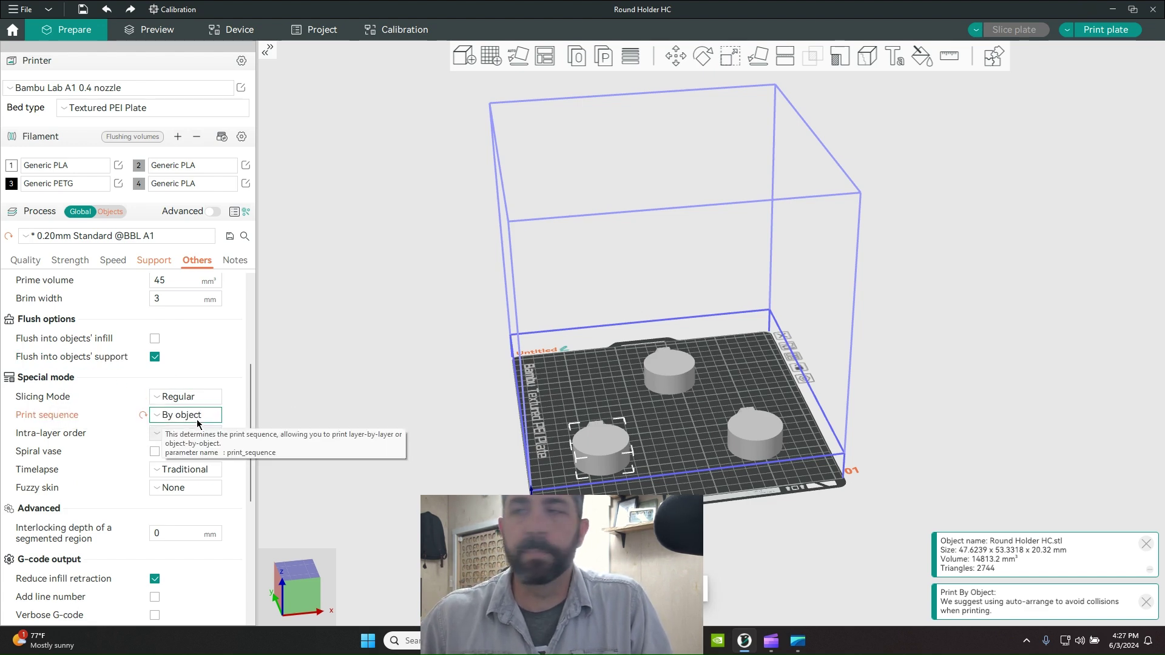
{"action": "left_click", "coordinate": [163, 261]}
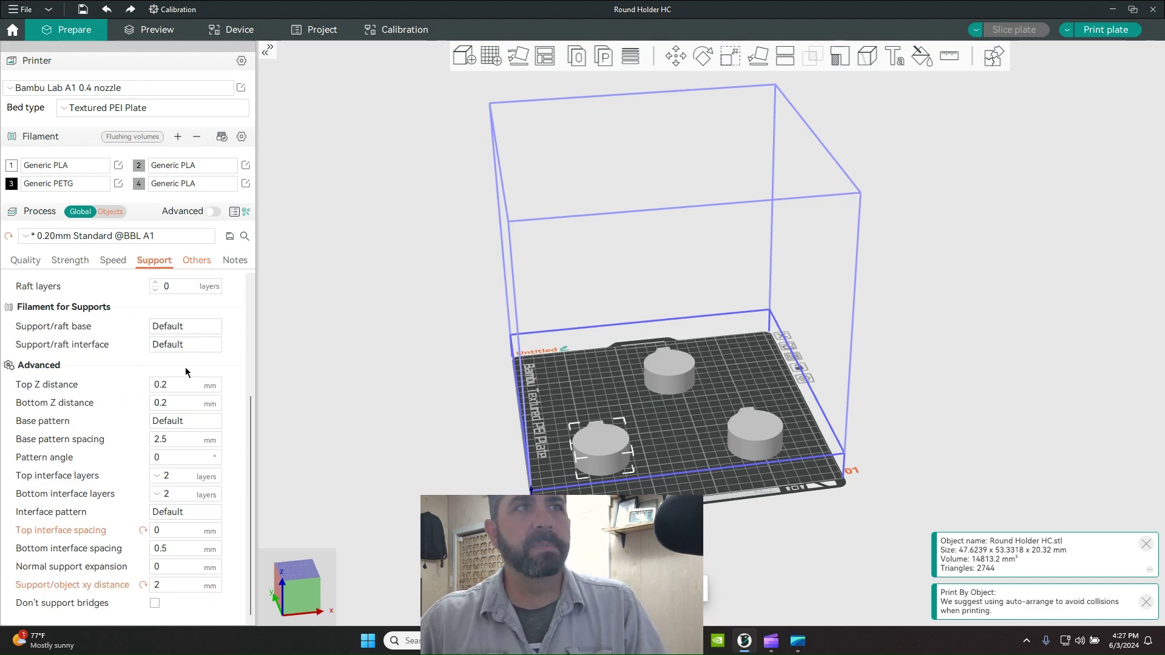
{"action": "scroll", "coordinate": [185, 370], "scroll_direction": "up", "scroll_amount": 5}
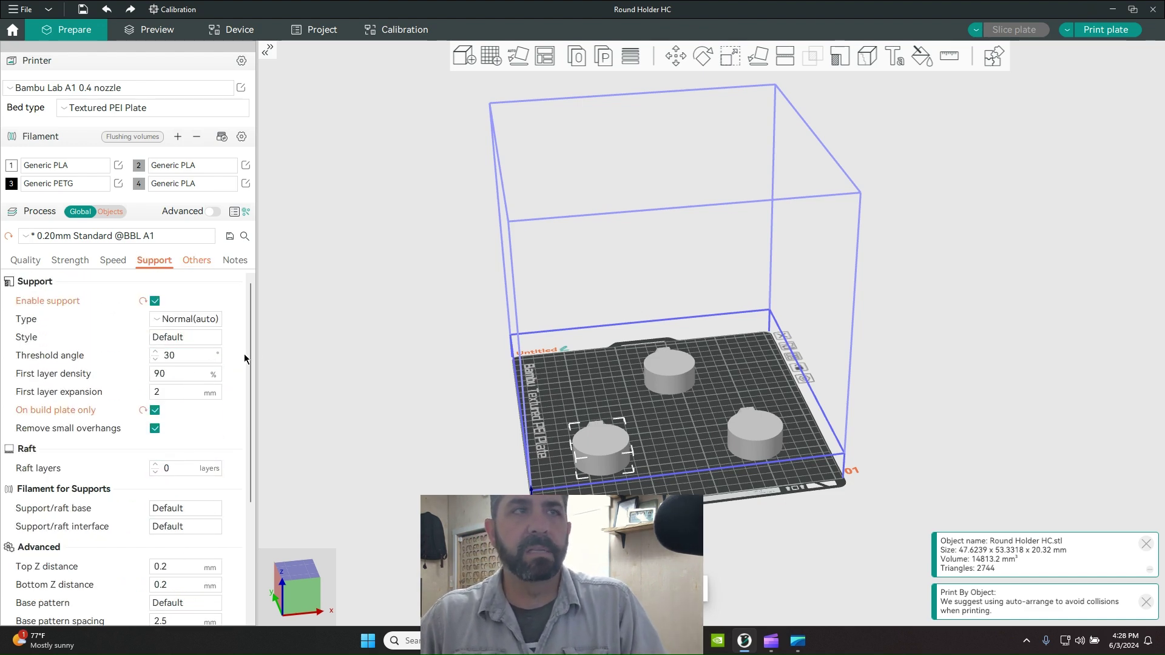
Step: Return to per-object settings and show the holder's Advanced support section with 0.5 mm top interface spacing
{"action": "left_click", "coordinate": [110, 213]}
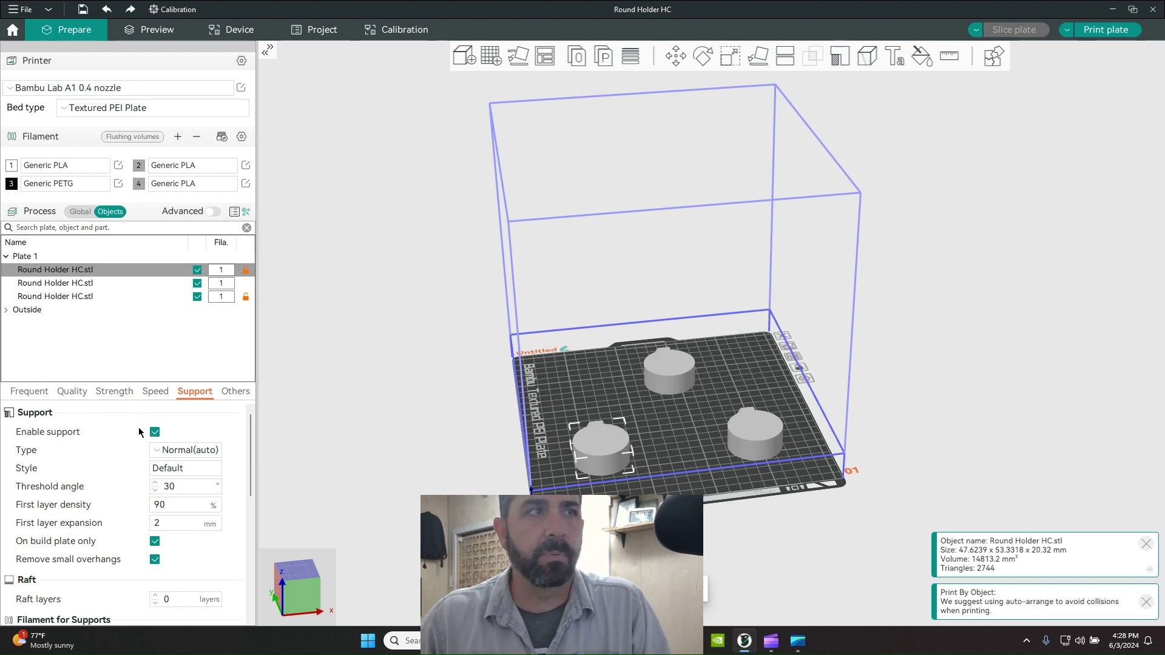
{"action": "scroll", "coordinate": [146, 432], "scroll_direction": "down", "scroll_amount": 1}
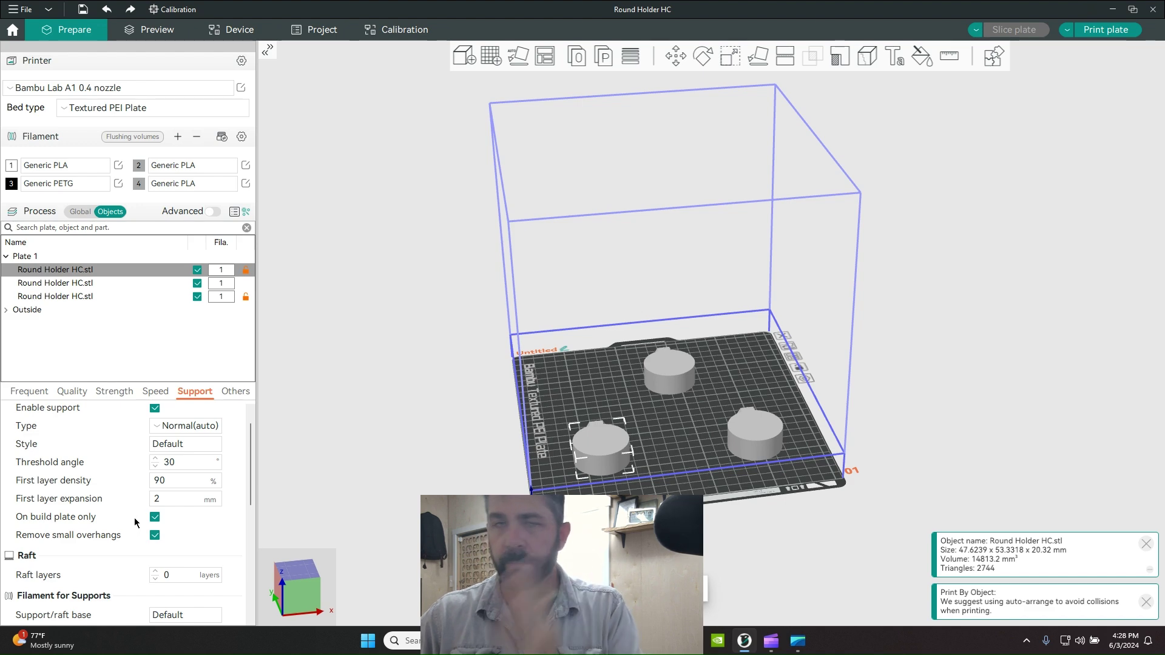
{"action": "scroll", "coordinate": [134, 513], "scroll_direction": "down", "scroll_amount": 1}
{"action": "scroll", "coordinate": [133, 512], "scroll_direction": "up", "scroll_amount": 2}
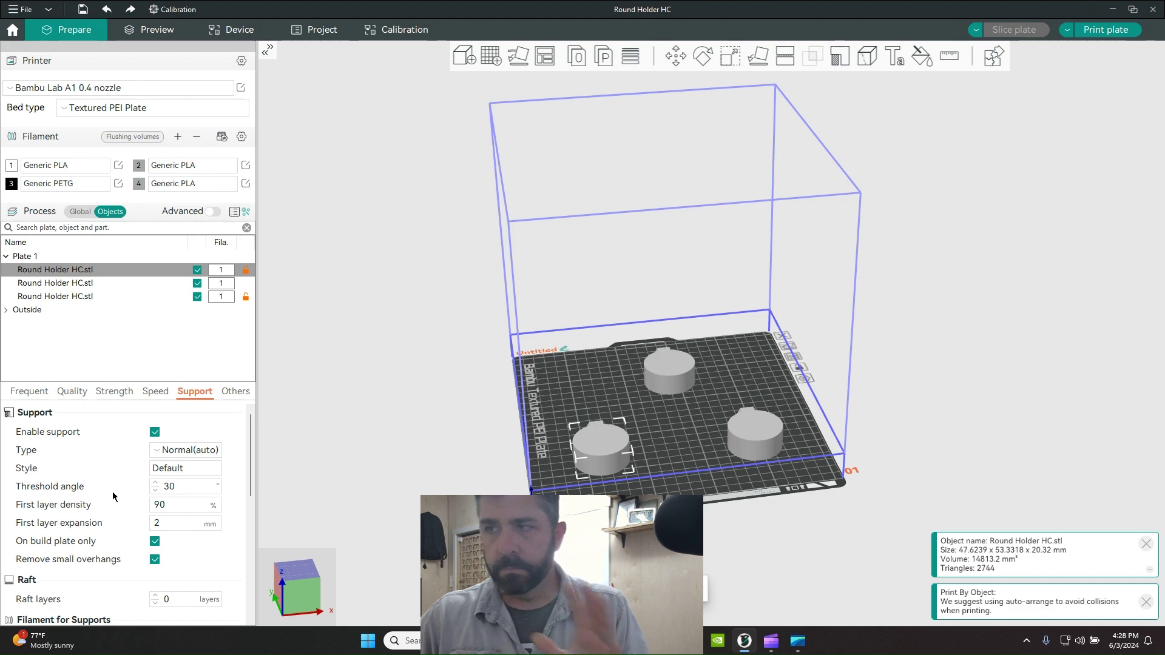
{"action": "scroll", "coordinate": [114, 493], "scroll_direction": "down", "scroll_amount": 5}
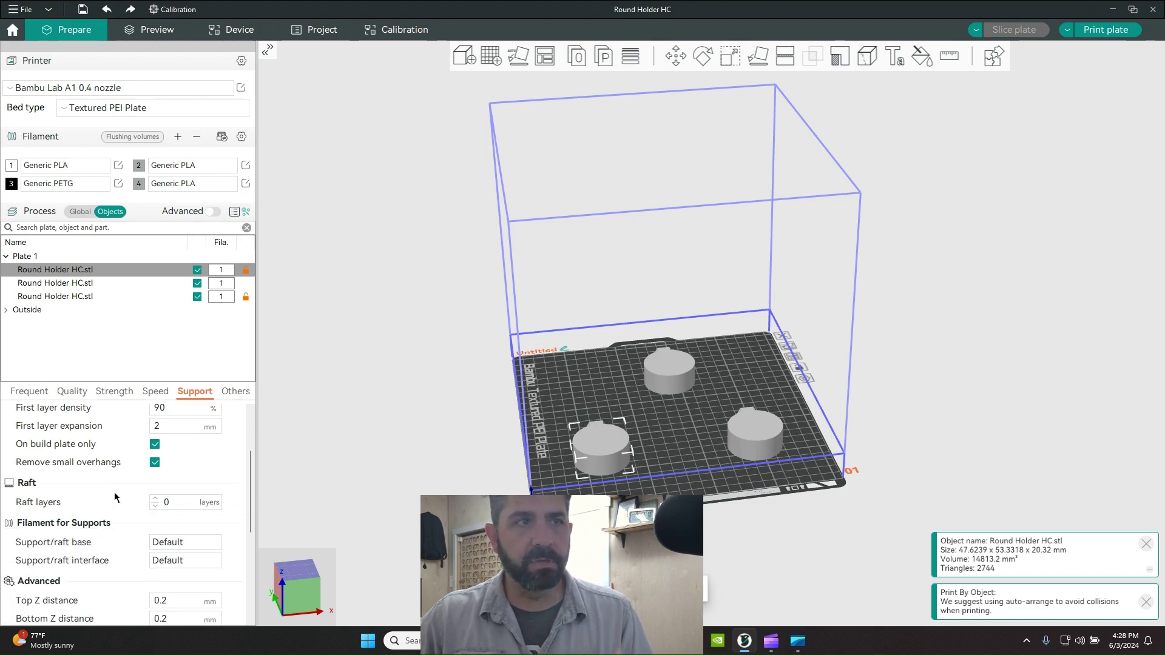
{"action": "scroll", "coordinate": [116, 491], "scroll_direction": "down", "scroll_amount": 1}
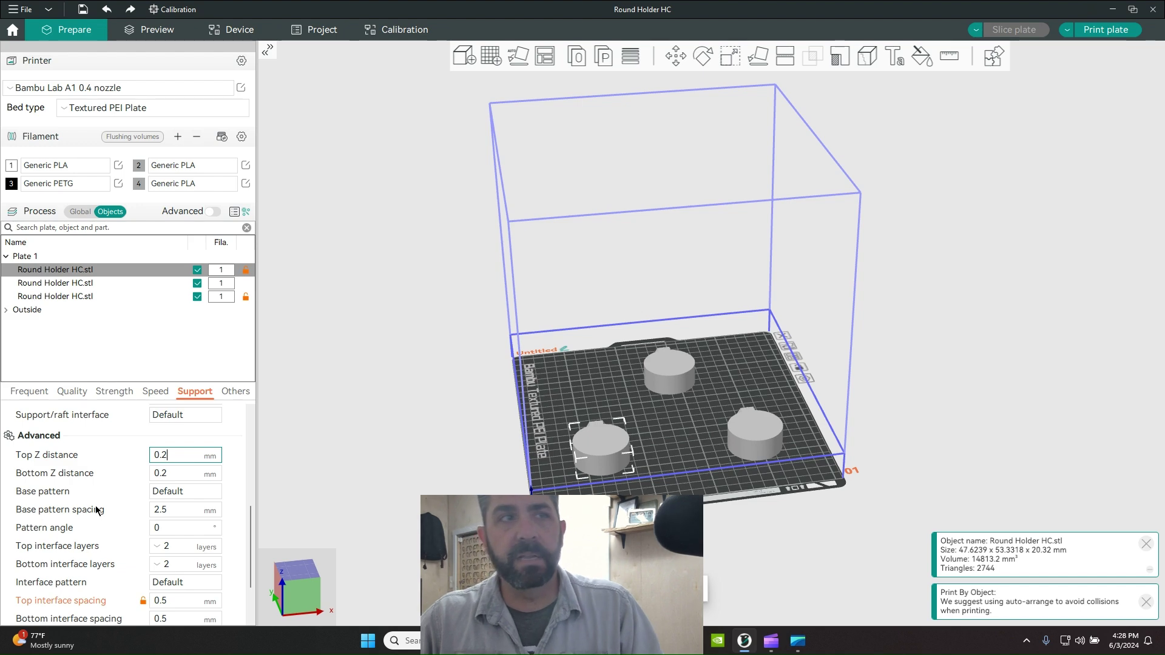
{"action": "scroll", "coordinate": [100, 513], "scroll_direction": "down", "scroll_amount": 2}
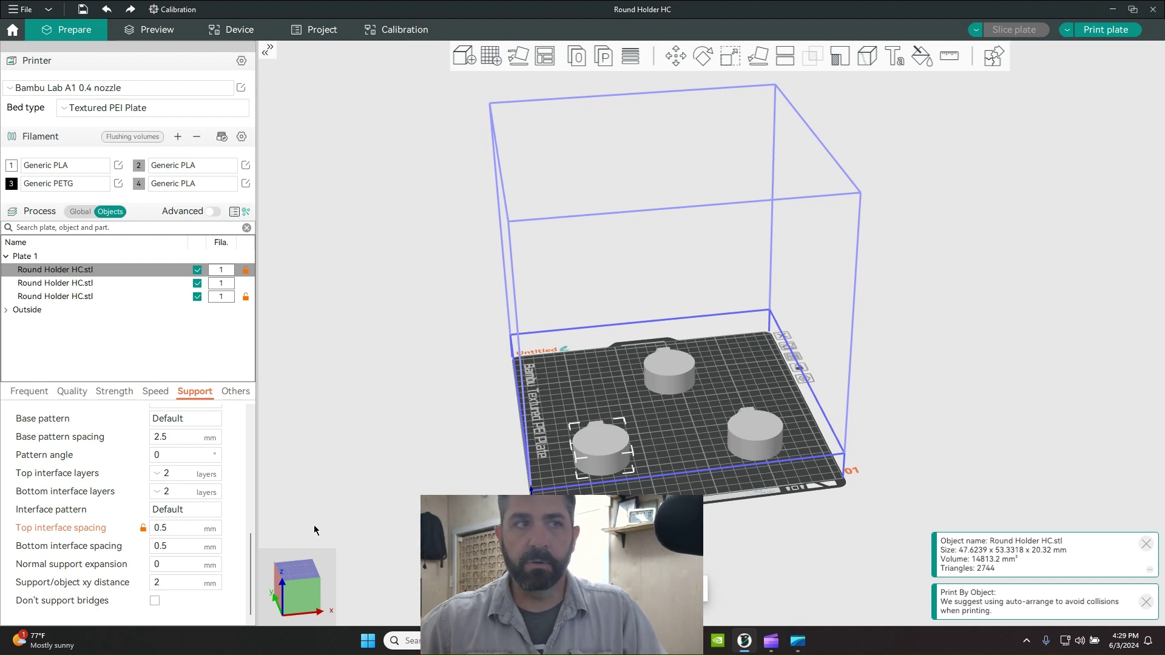
{"action": "left_click", "coordinate": [173, 530]}
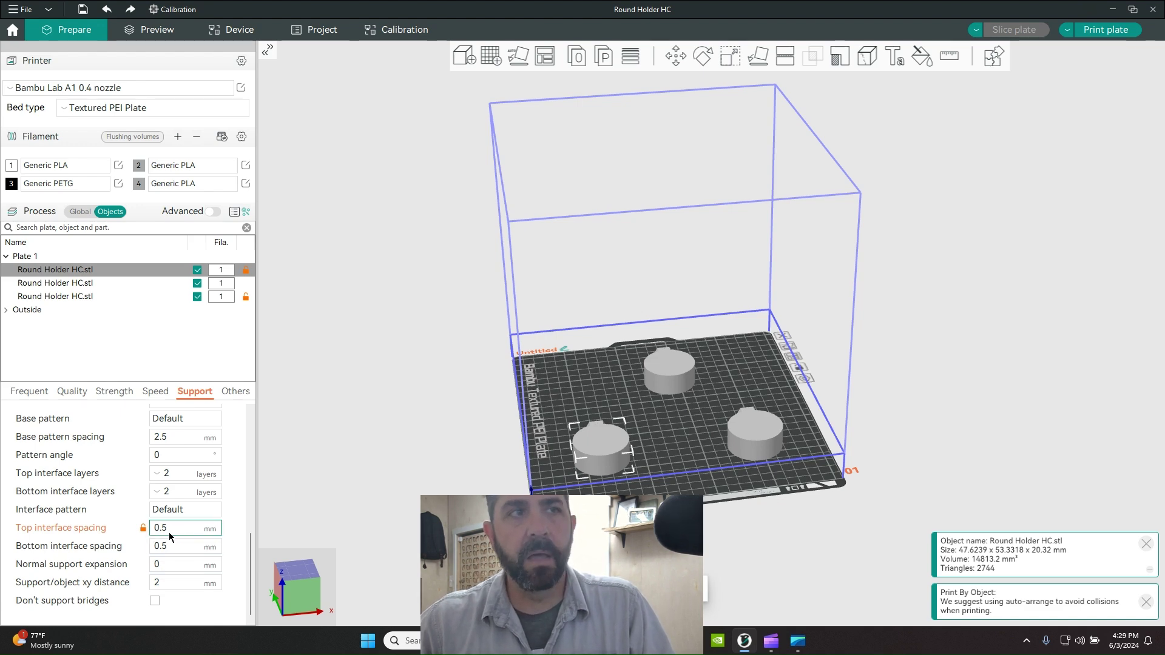
{"action": "left_click", "coordinate": [188, 477]}
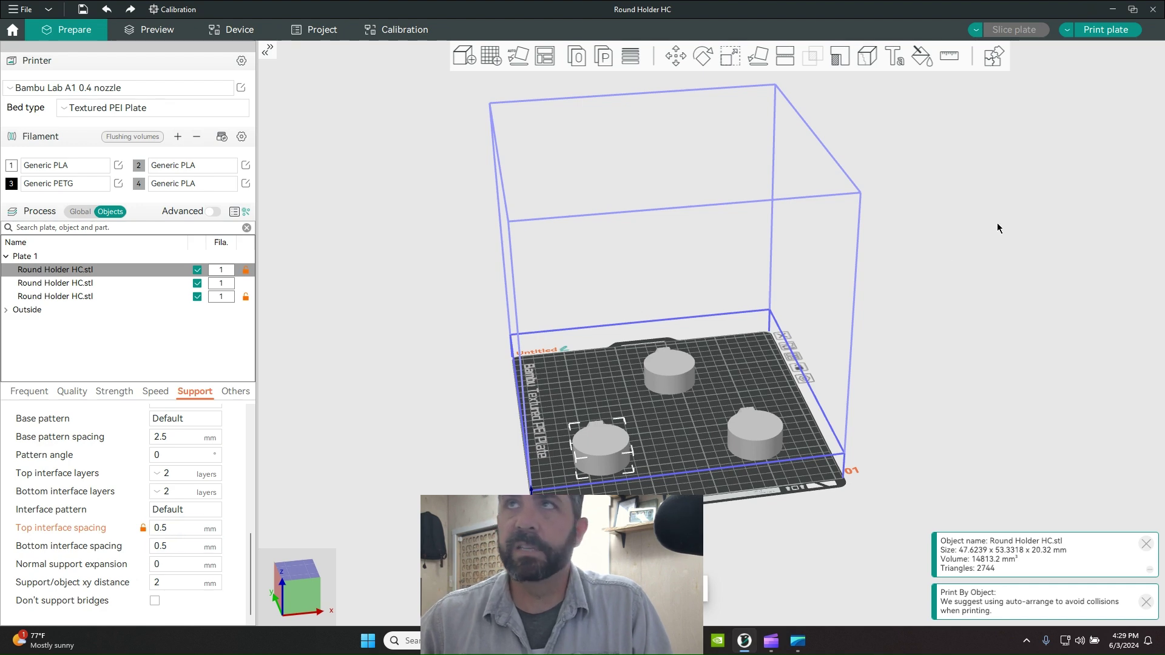
Step: Preview the sliced plate with only the lower layers shown, zoomed and centred on the round holder
{"action": "left_click", "coordinate": [159, 31]}
{"action": "left_click_drag", "start_coordinate": [1154, 127], "coordinate": [1146, 414]}
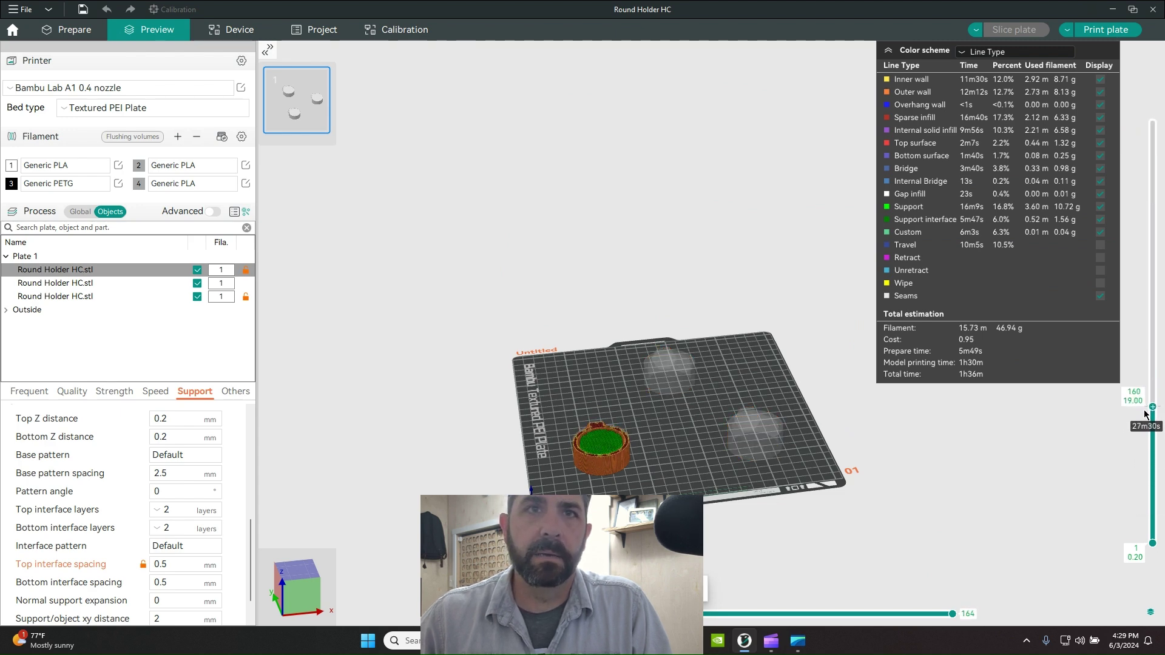
{"action": "scroll", "coordinate": [711, 333], "scroll_direction": "up", "scroll_amount": 5}
{"action": "scroll", "coordinate": [570, 304], "scroll_direction": "up", "scroll_amount": 5}
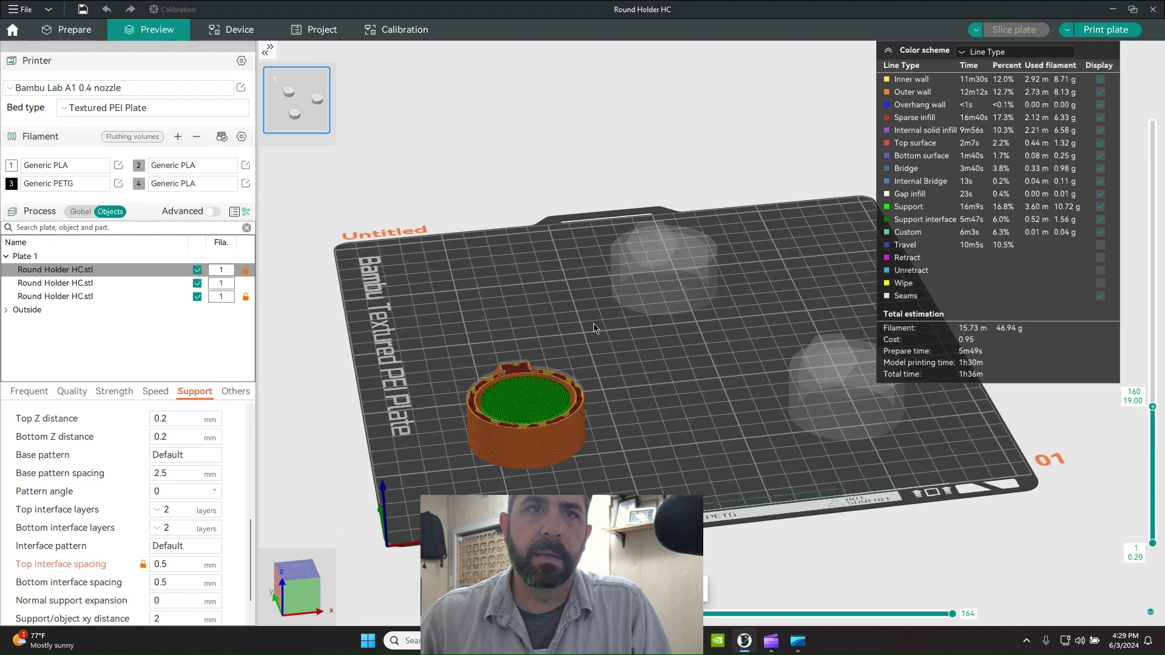
{"action": "scroll", "coordinate": [507, 377], "scroll_direction": "up", "scroll_amount": 5}
{"action": "middle_click_drag", "start_coordinate": [508, 377], "coordinate": [618, 347]}
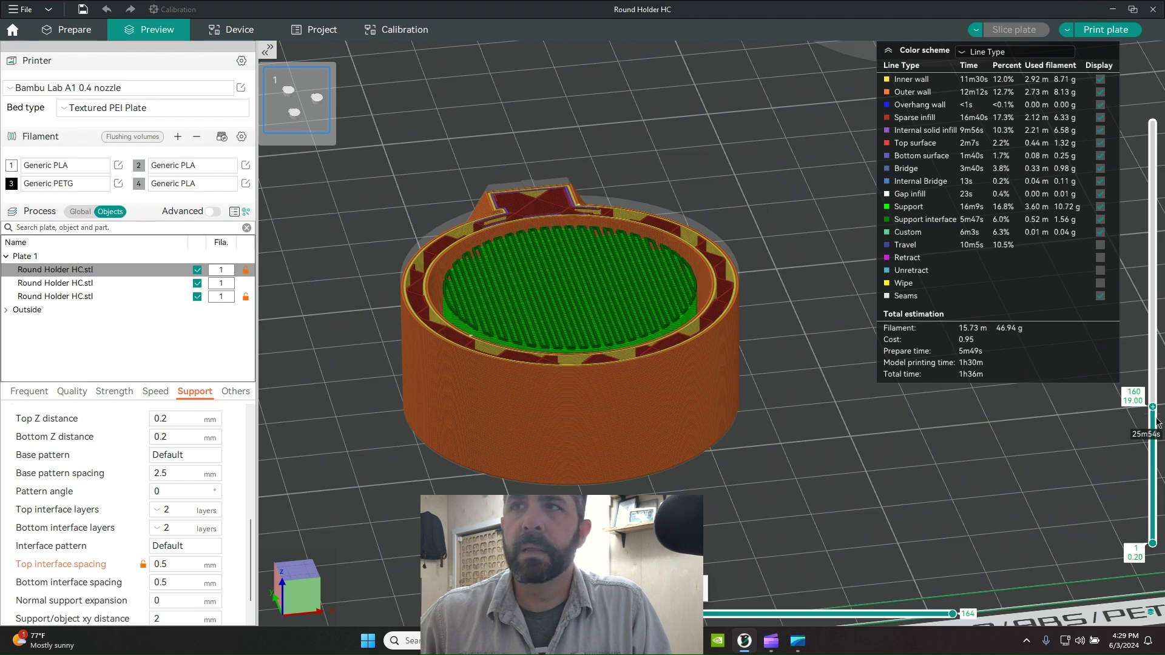
Step: Compare layers 160 and 161 near 19.20 mm, green support under blue top surface, then zoom out to the plate
{"action": "scroll", "coordinate": [1153, 415], "scroll_direction": "down", "scroll_amount": 1}
{"action": "scroll", "coordinate": [1153, 415], "scroll_direction": "down", "scroll_amount": 3}
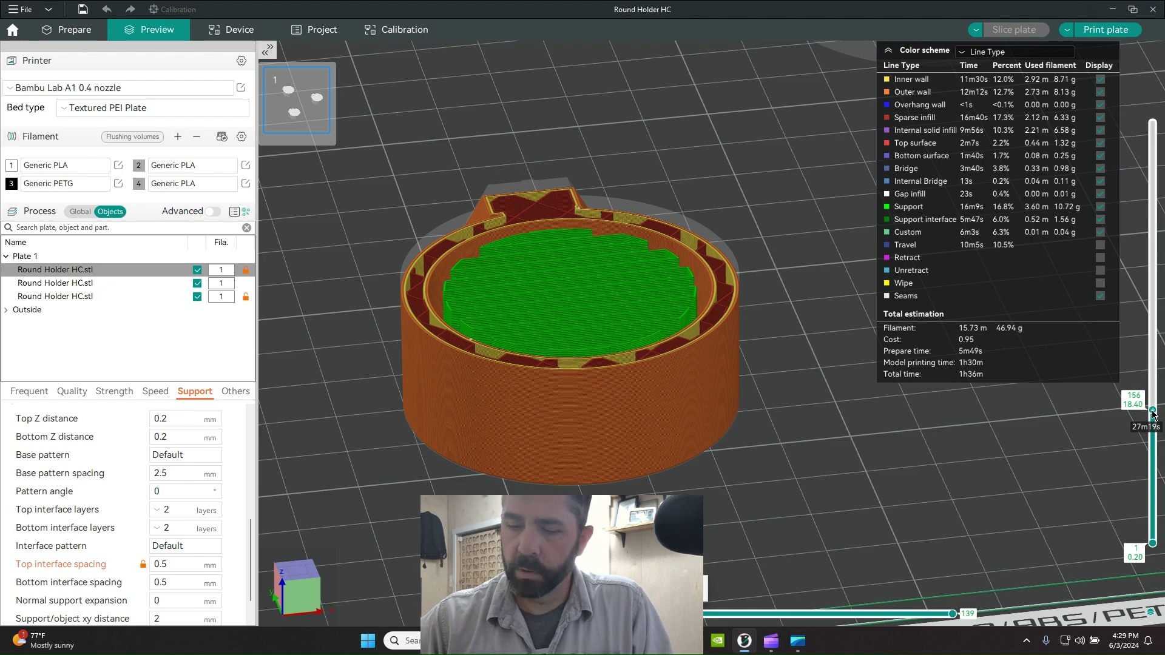
{"action": "scroll", "coordinate": [1152, 415], "scroll_direction": "up", "scroll_amount": 1}
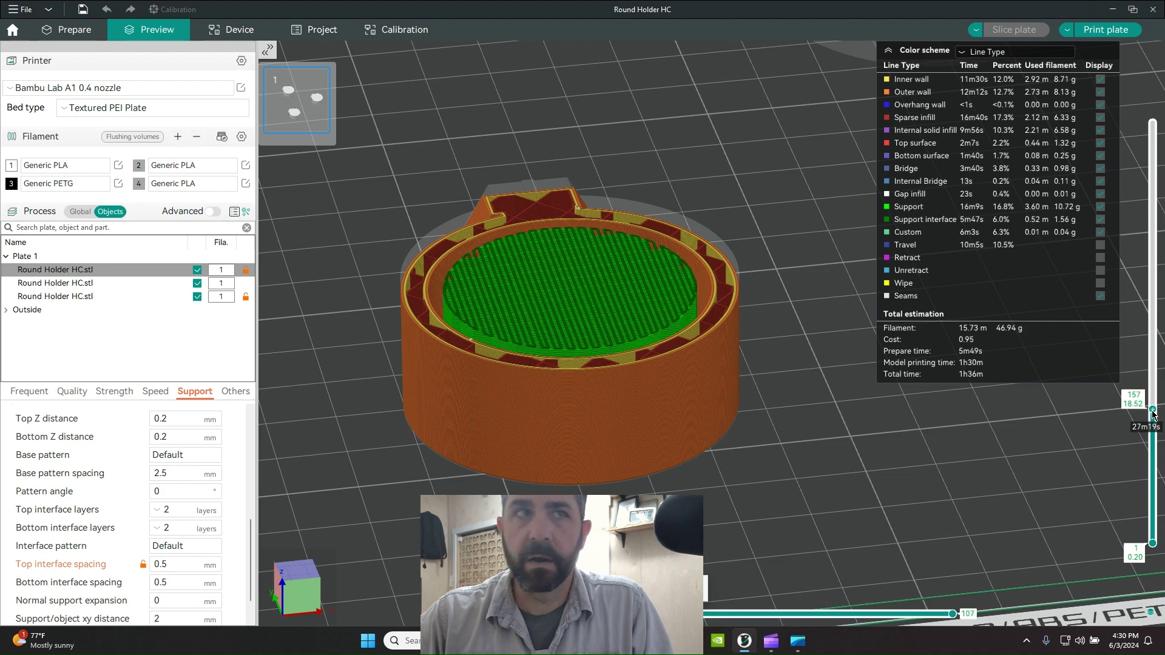
{"action": "scroll", "coordinate": [1153, 414], "scroll_direction": "up", "scroll_amount": 1}
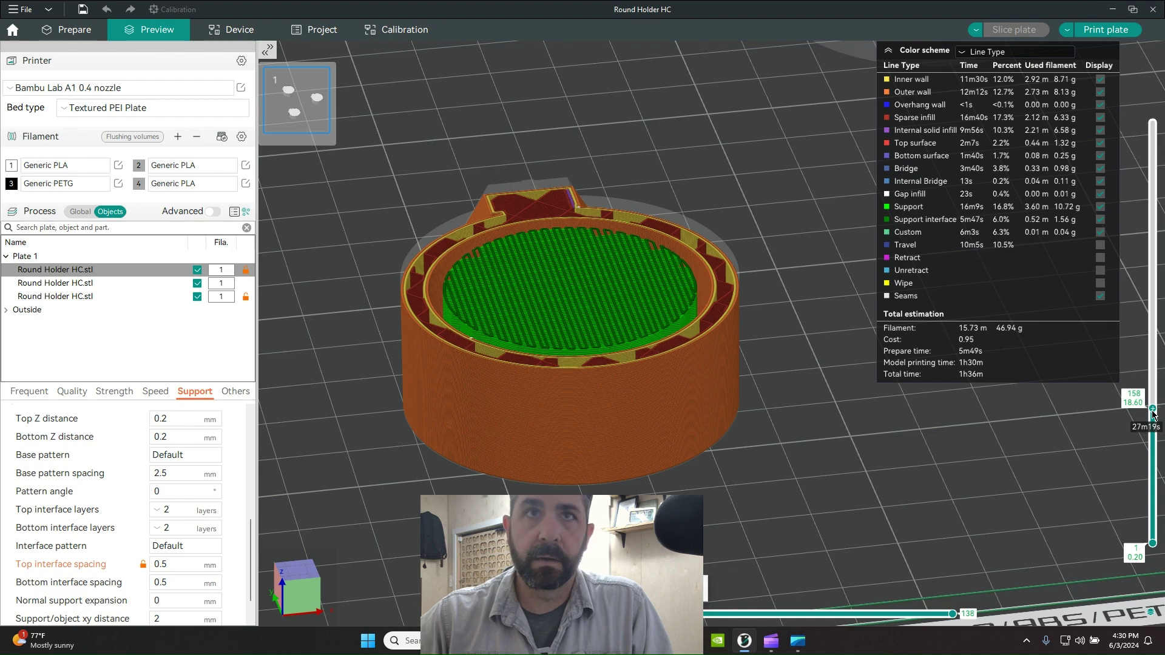
{"action": "scroll", "coordinate": [1153, 415], "scroll_direction": "up", "scroll_amount": 1}
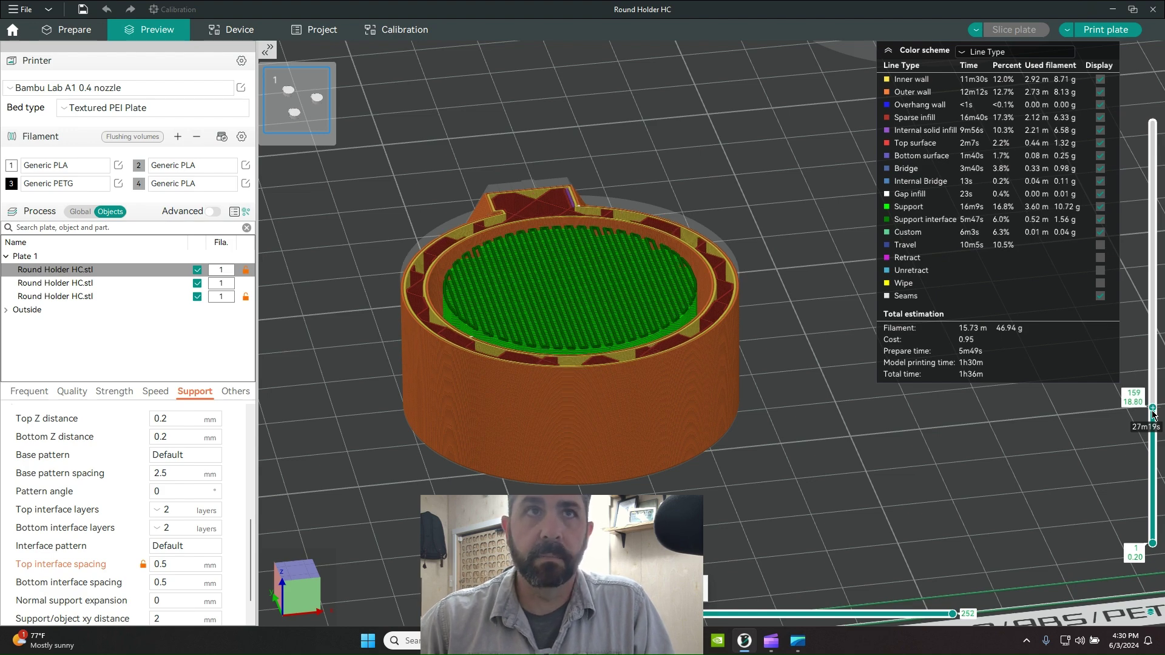
{"action": "scroll", "coordinate": [1154, 415], "scroll_direction": "up", "scroll_amount": 1}
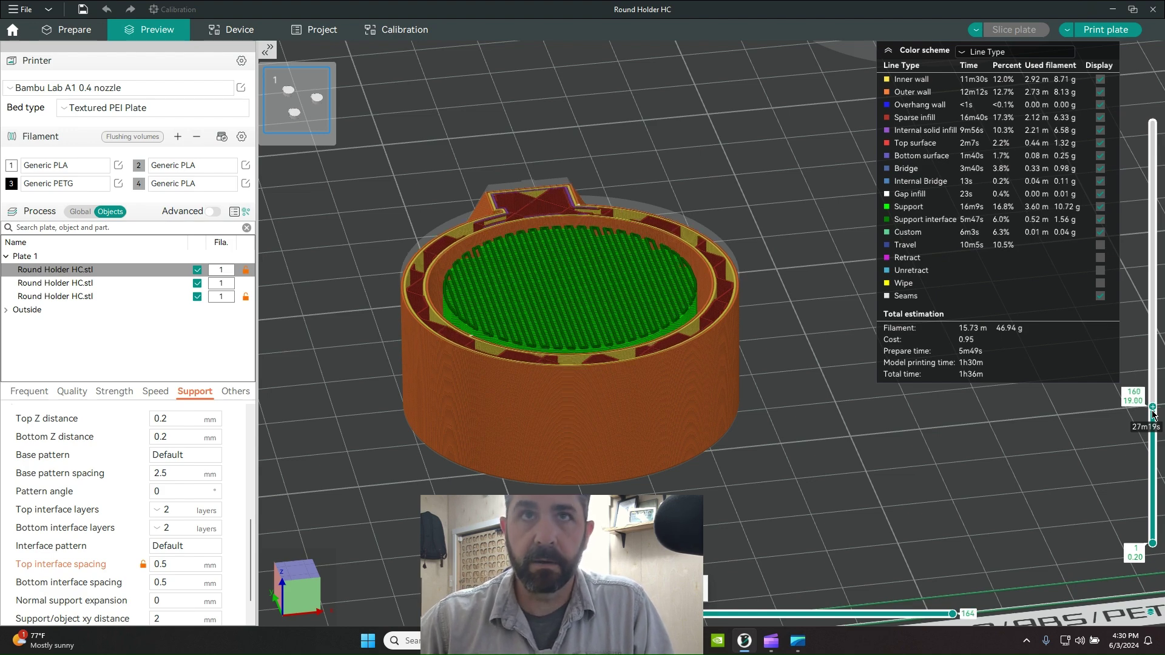
{"action": "scroll", "coordinate": [1154, 415], "scroll_direction": "up", "scroll_amount": 1}
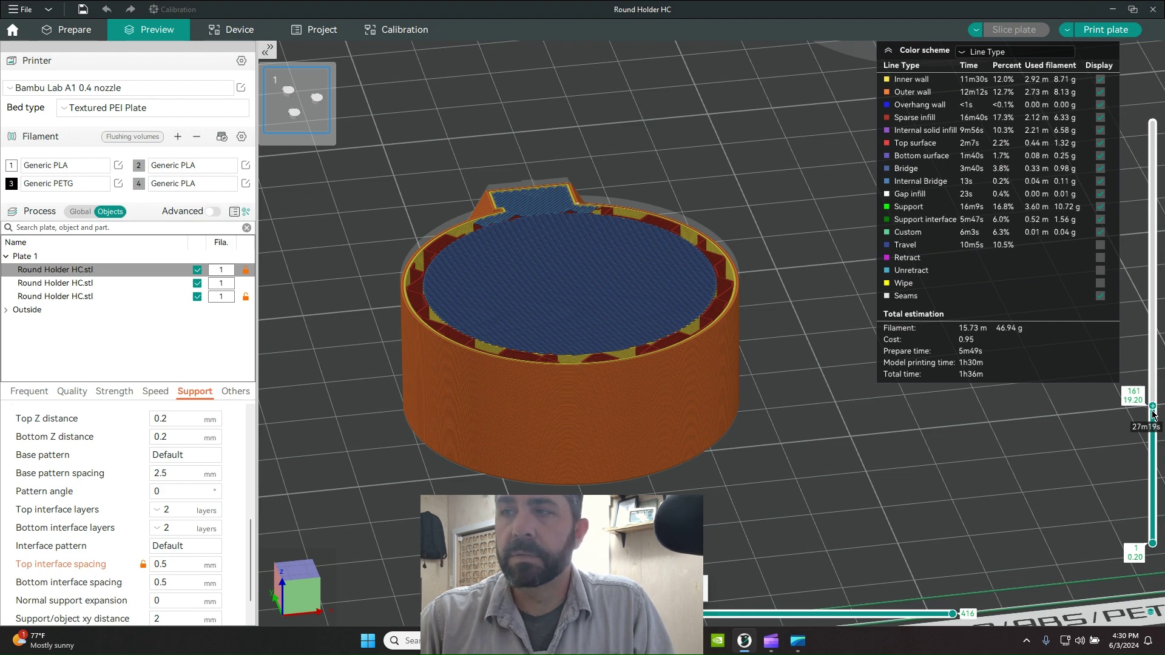
{"action": "scroll", "coordinate": [1154, 414], "scroll_direction": "down", "scroll_amount": 1}
{"action": "scroll", "coordinate": [1153, 415], "scroll_direction": "up", "scroll_amount": 1}
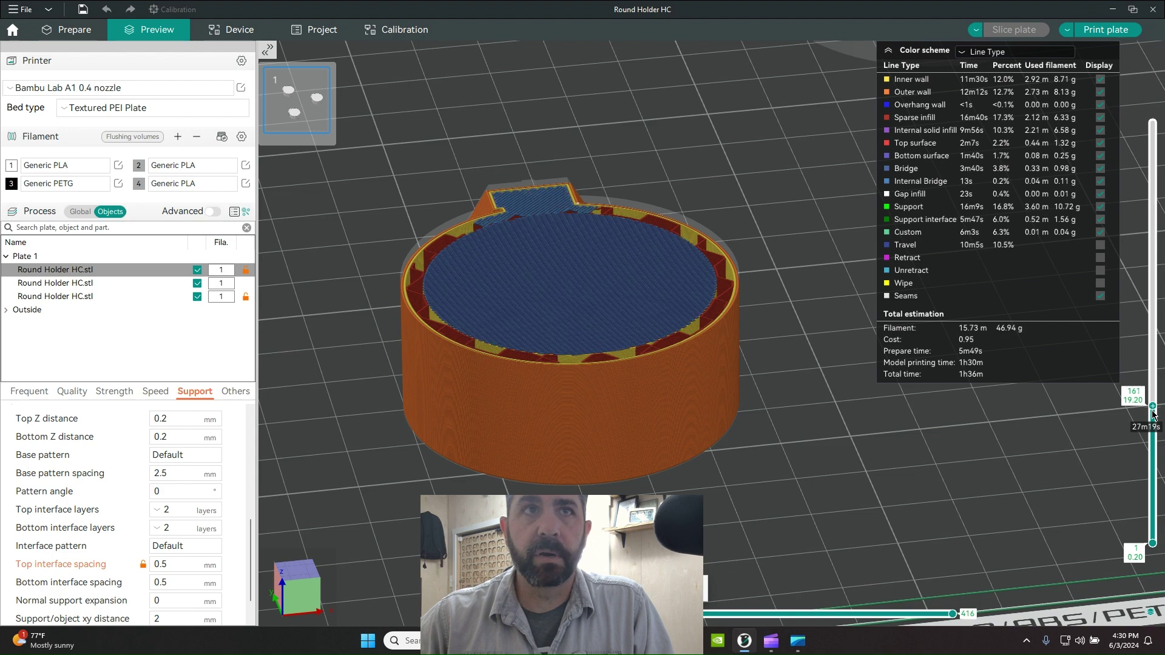
{"action": "scroll", "coordinate": [1154, 415], "scroll_direction": "down", "scroll_amount": 1}
{"action": "scroll", "coordinate": [1154, 415], "scroll_direction": "up", "scroll_amount": 1}
{"action": "scroll", "coordinate": [1154, 415], "scroll_direction": "down", "scroll_amount": 1}
{"action": "scroll", "coordinate": [1153, 415], "scroll_direction": "up", "scroll_amount": 1}
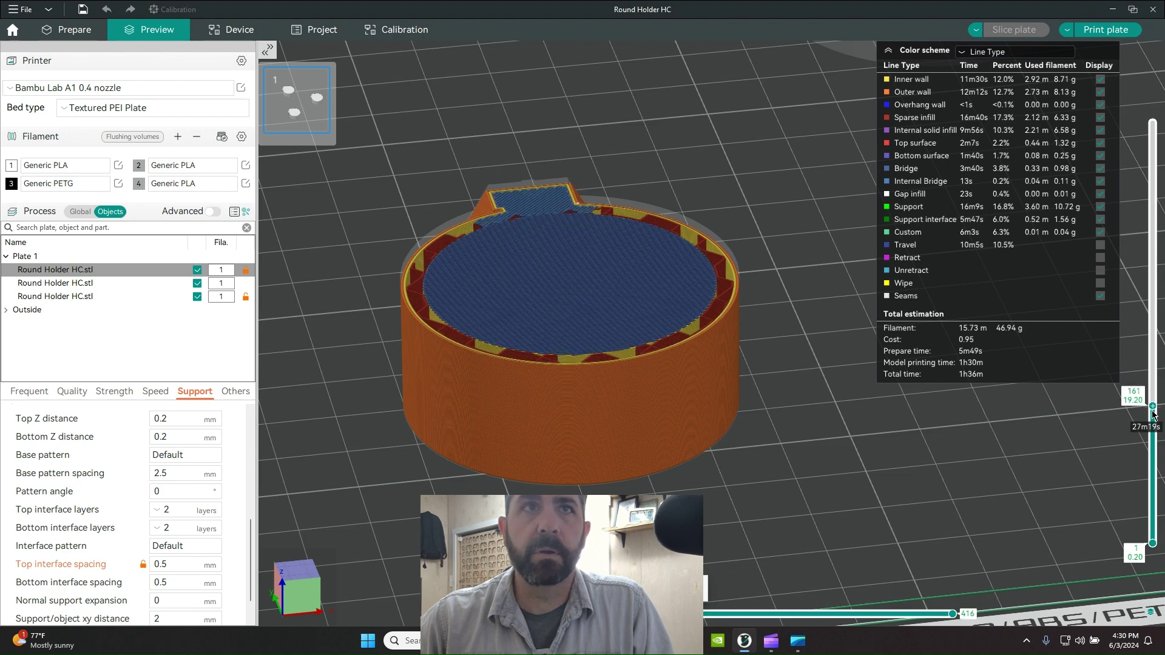
{"action": "scroll", "coordinate": [1154, 415], "scroll_direction": "down", "scroll_amount": 1}
{"action": "scroll", "coordinate": [1154, 415], "scroll_direction": "up", "scroll_amount": 1}
{"action": "scroll", "coordinate": [1153, 415], "scroll_direction": "down", "scroll_amount": 1}
{"action": "scroll", "coordinate": [1154, 415], "scroll_direction": "up", "scroll_amount": 1}
{"action": "scroll", "coordinate": [1154, 415], "scroll_direction": "down", "scroll_amount": 1}
{"action": "scroll", "coordinate": [1154, 415], "scroll_direction": "up", "scroll_amount": 1}
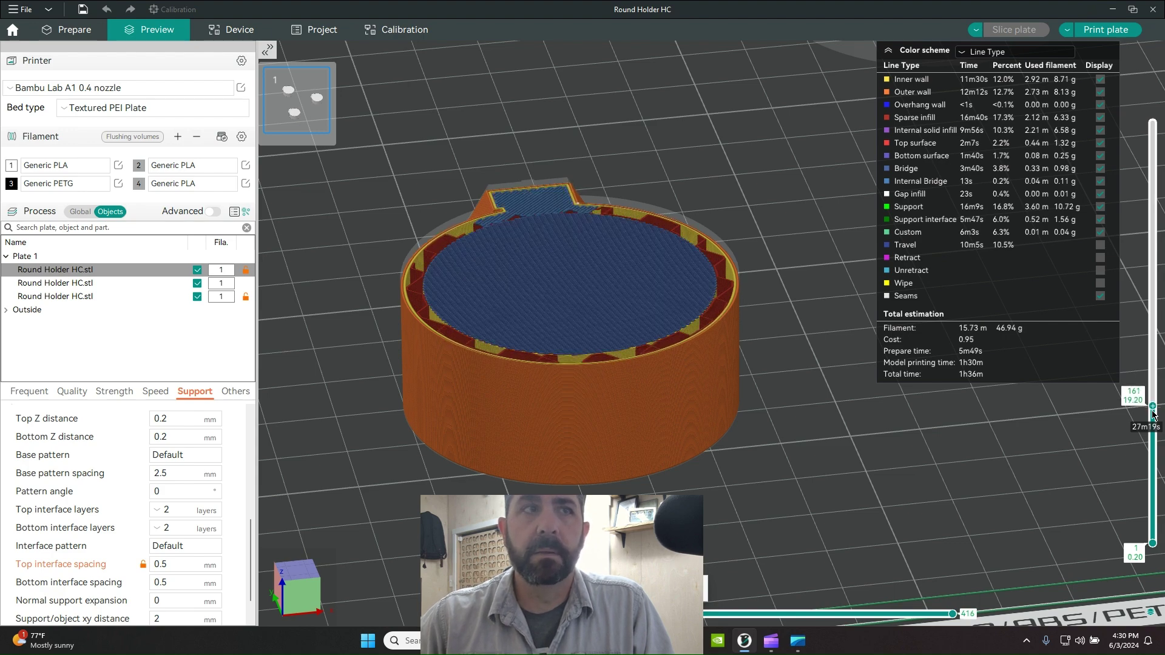
{"action": "scroll", "coordinate": [1154, 415], "scroll_direction": "down", "scroll_amount": 1}
{"action": "scroll", "coordinate": [1153, 415], "scroll_direction": "up", "scroll_amount": 1}
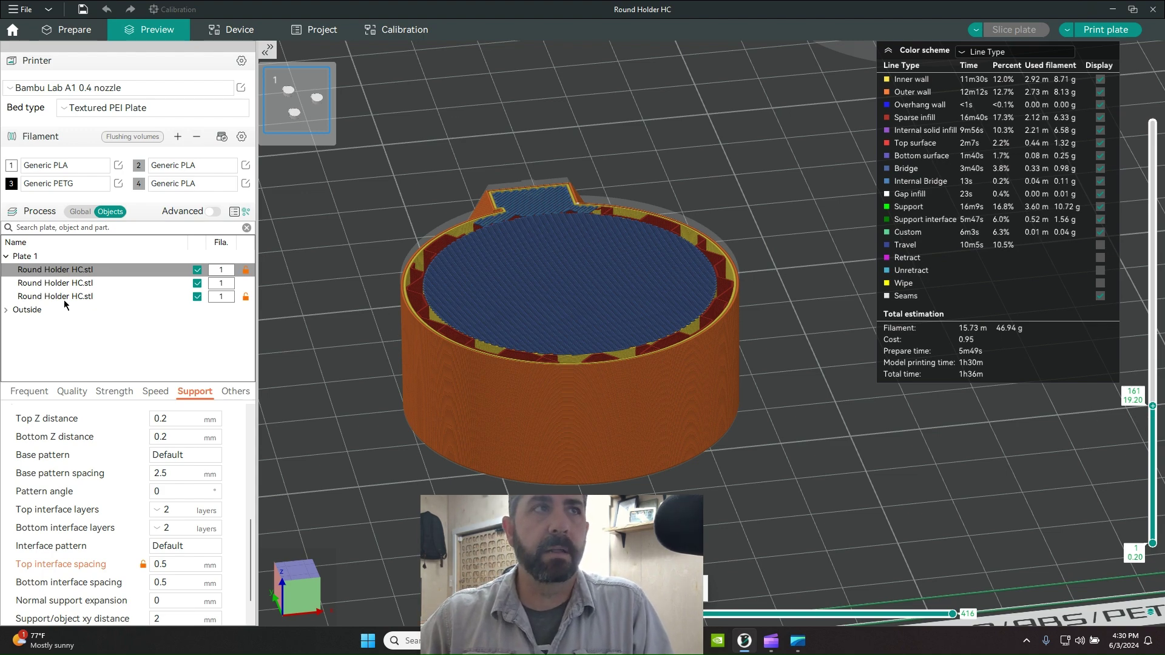
{"action": "scroll", "coordinate": [407, 302], "scroll_direction": "down", "scroll_amount": 5}
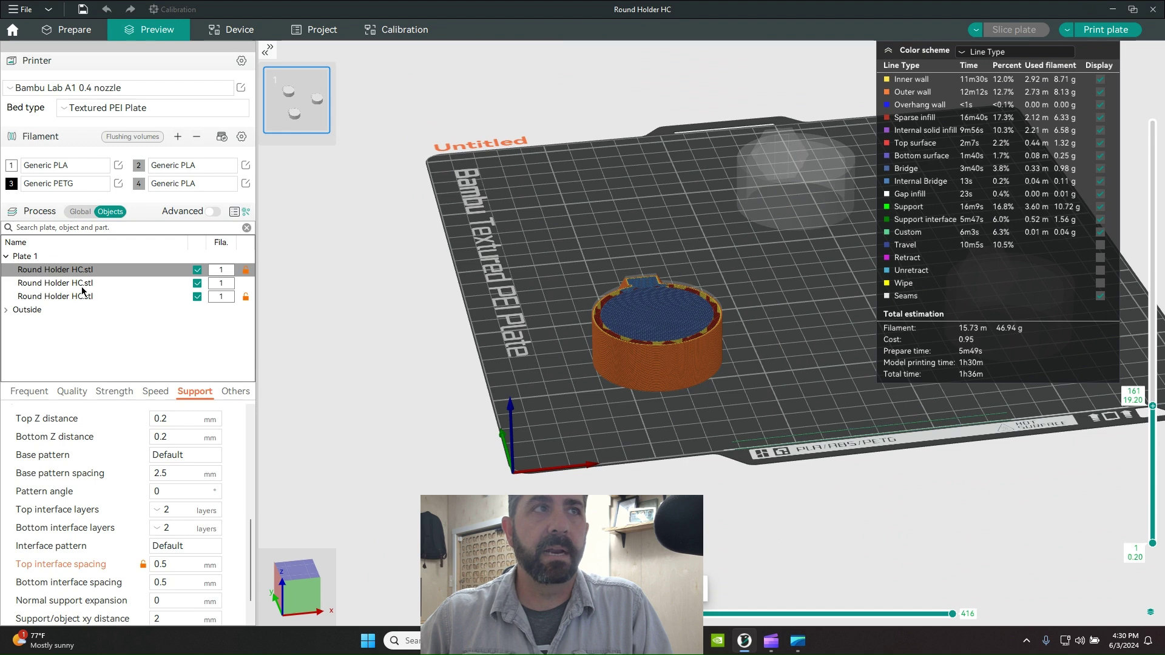
Step: Select the second Round Holder HC.stl to show its support settings with 0 top interface spacing
{"action": "left_click", "coordinate": [83, 284]}
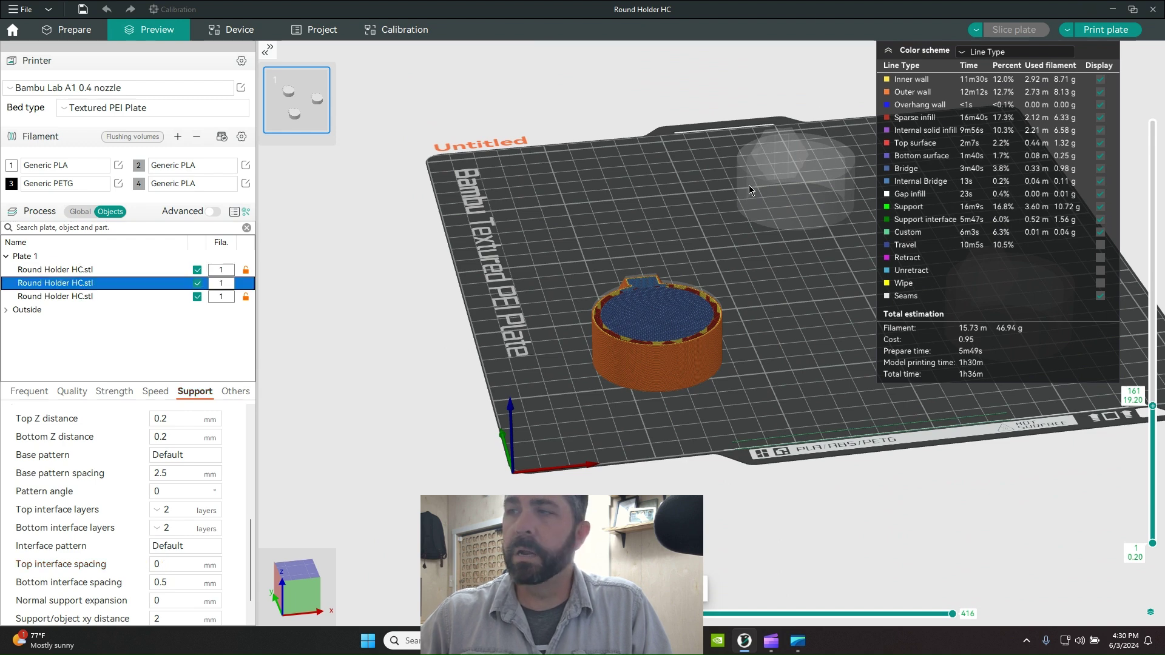
{"action": "scroll", "coordinate": [148, 426], "scroll_direction": "up", "scroll_amount": 4}
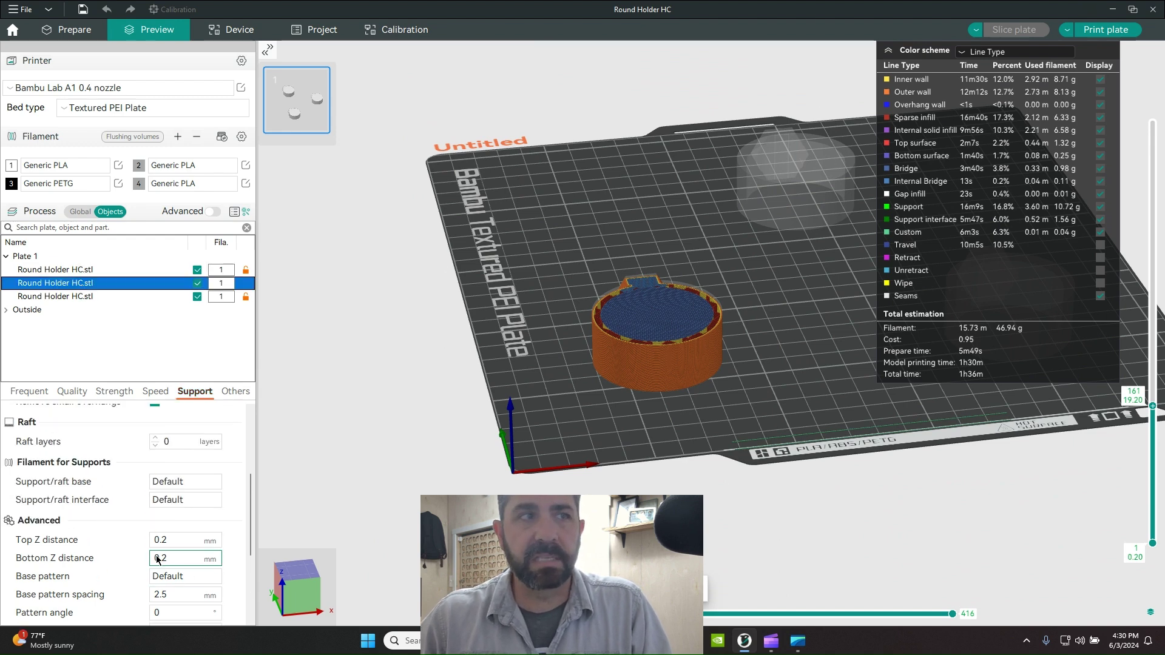
{"action": "scroll", "coordinate": [193, 557], "scroll_direction": "down", "scroll_amount": 2}
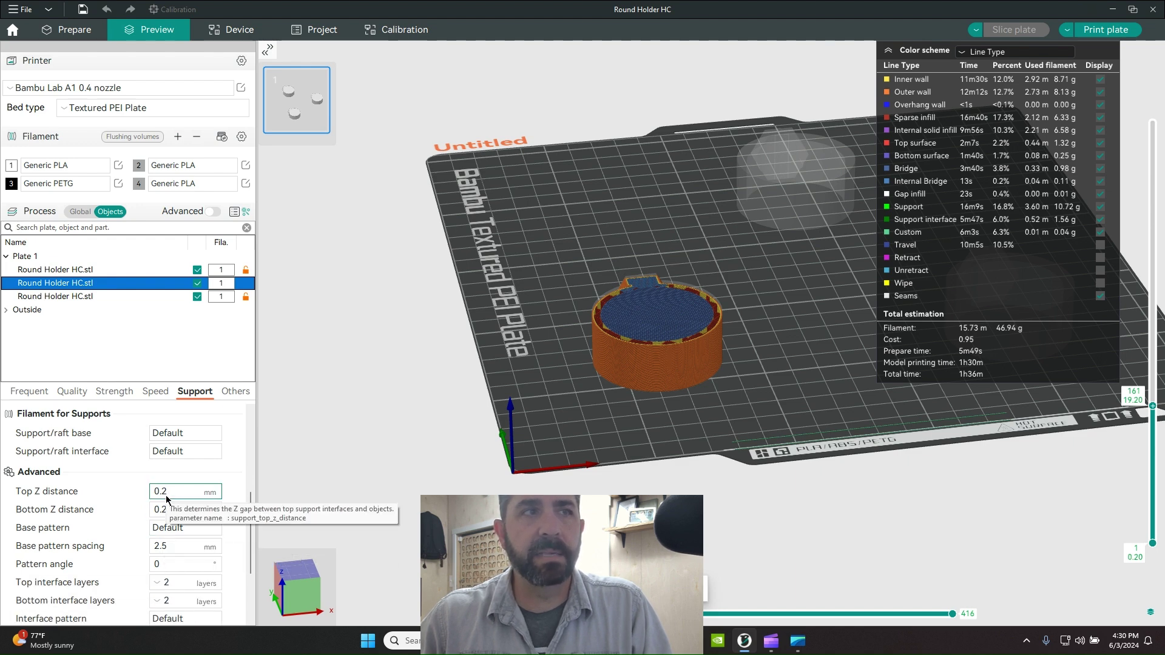
{"action": "scroll", "coordinate": [135, 491], "scroll_direction": "down", "scroll_amount": 4}
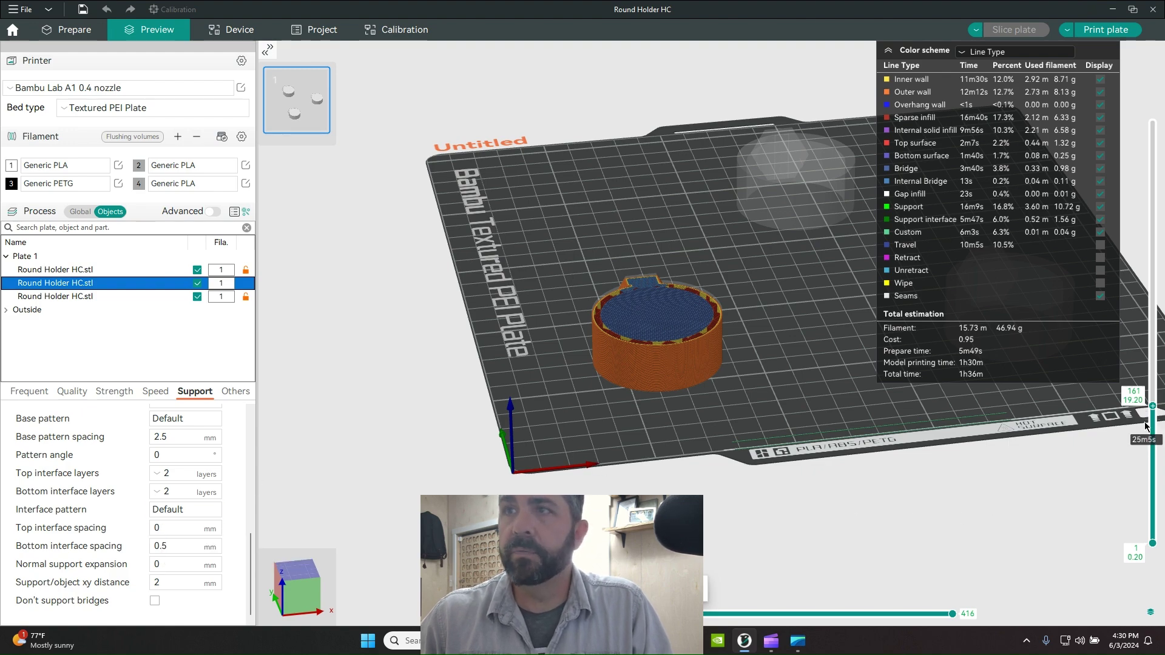
{"action": "scroll", "coordinate": [813, 170], "scroll_direction": "up", "scroll_amount": 4}
{"action": "scroll", "coordinate": [814, 169], "scroll_direction": "up", "scroll_amount": 6}
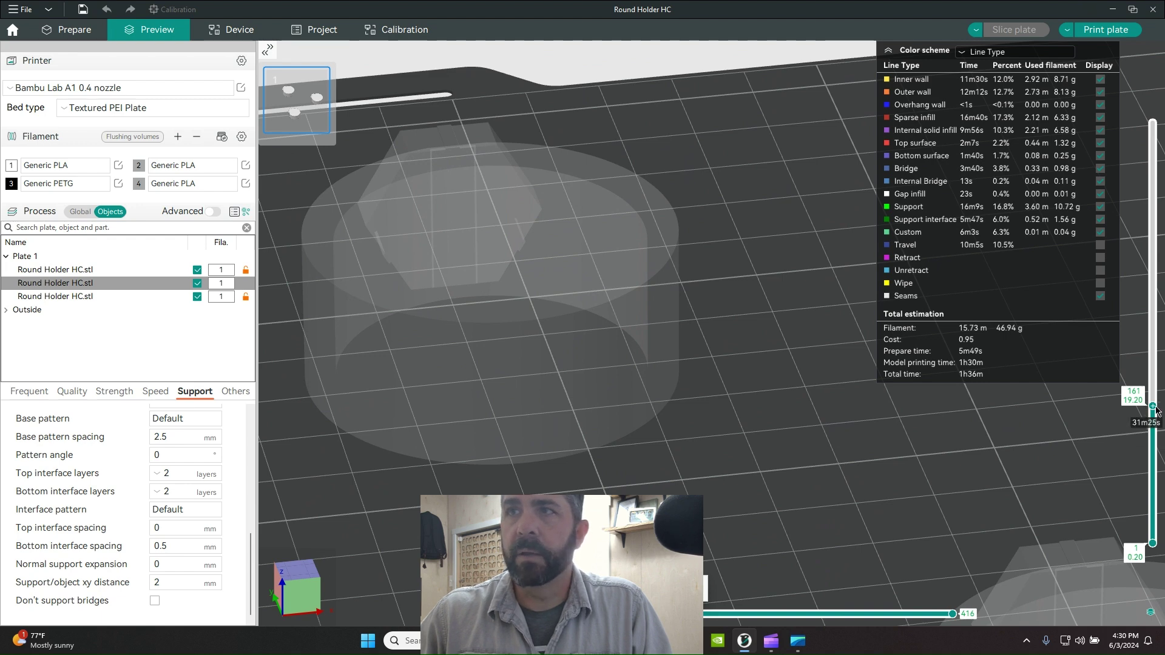
Step: Step the second holder through layers 316–335, showing solid green interface closing into a red top surface
{"action": "left_click_drag", "start_coordinate": [1138, 405], "coordinate": [1131, 284]}
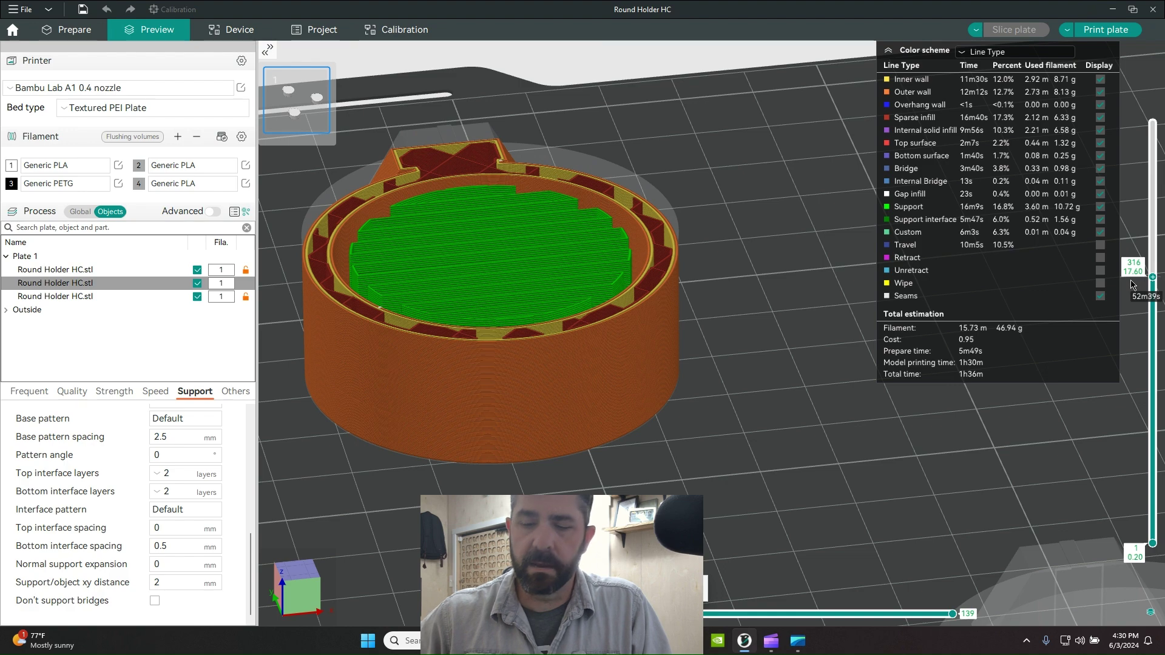
{"action": "scroll", "coordinate": [1131, 284], "scroll_direction": "up", "scroll_amount": 7}
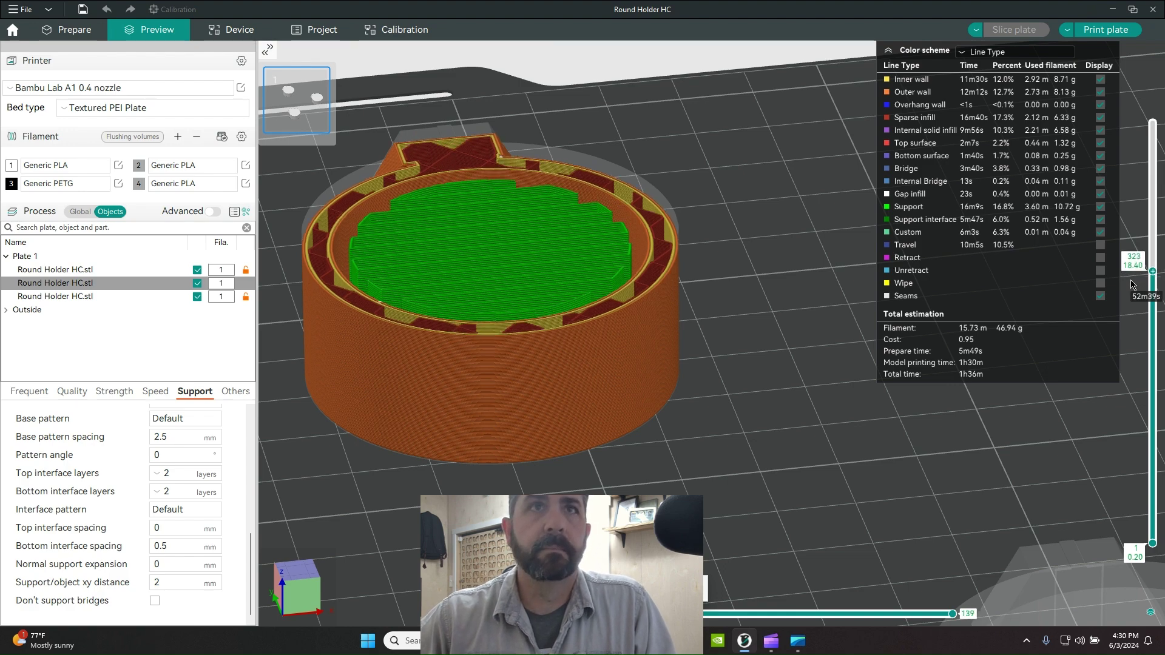
{"action": "scroll", "coordinate": [1131, 284], "scroll_direction": "up", "scroll_amount": 1}
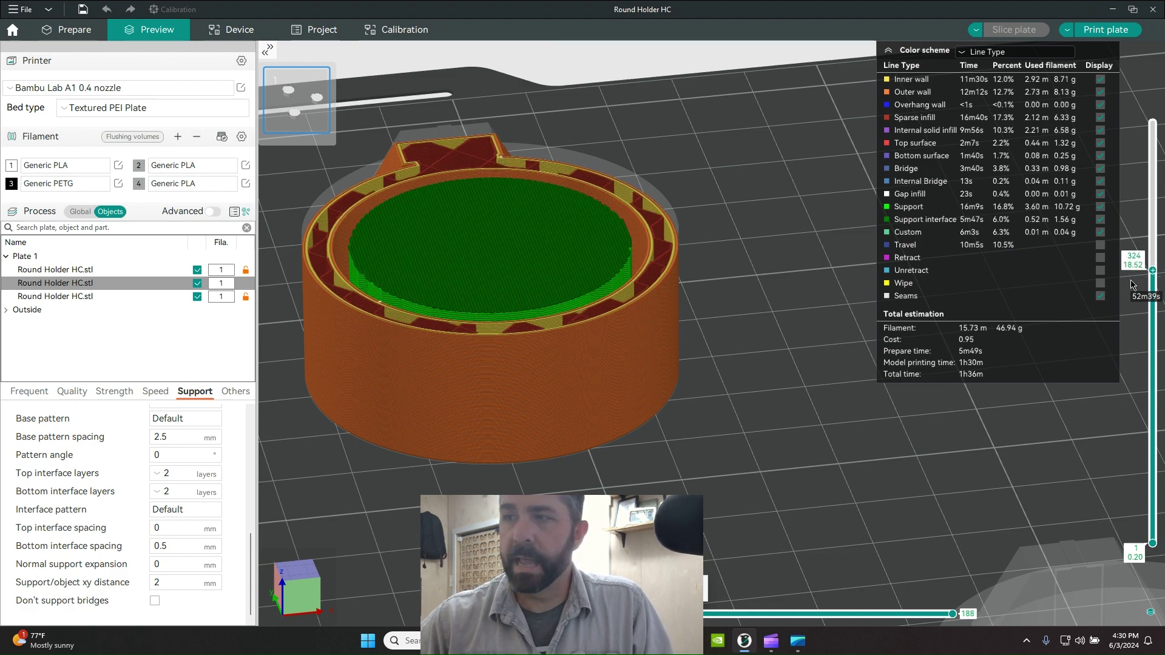
{"action": "scroll", "coordinate": [1131, 284], "scroll_direction": "up", "scroll_amount": 3}
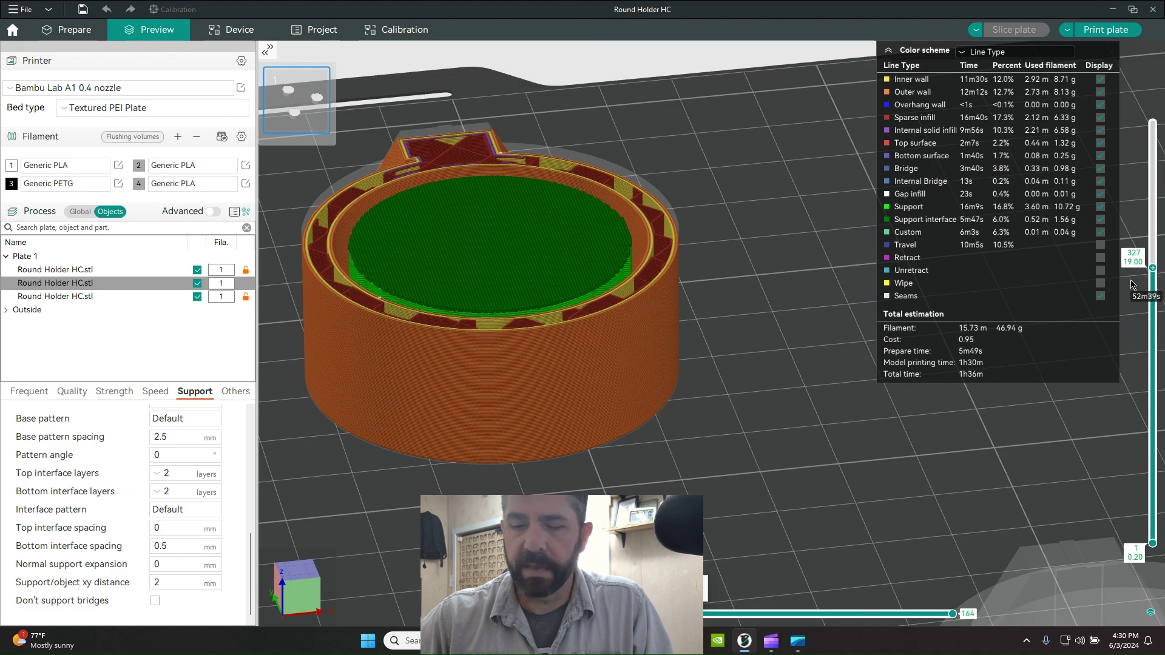
{"action": "scroll", "coordinate": [1131, 284], "scroll_direction": "up", "scroll_amount": 8}
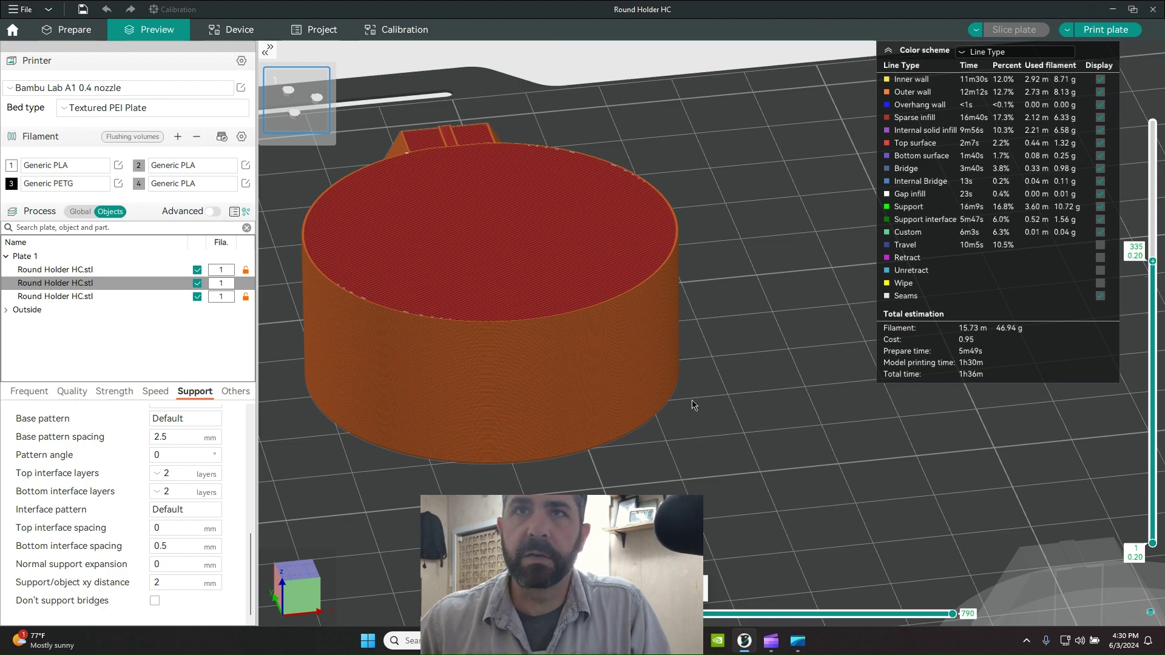
{"action": "scroll", "coordinate": [623, 465], "scroll_direction": "down", "scroll_amount": 4}
{"action": "scroll", "coordinate": [623, 465], "scroll_direction": "down", "scroll_amount": 3}
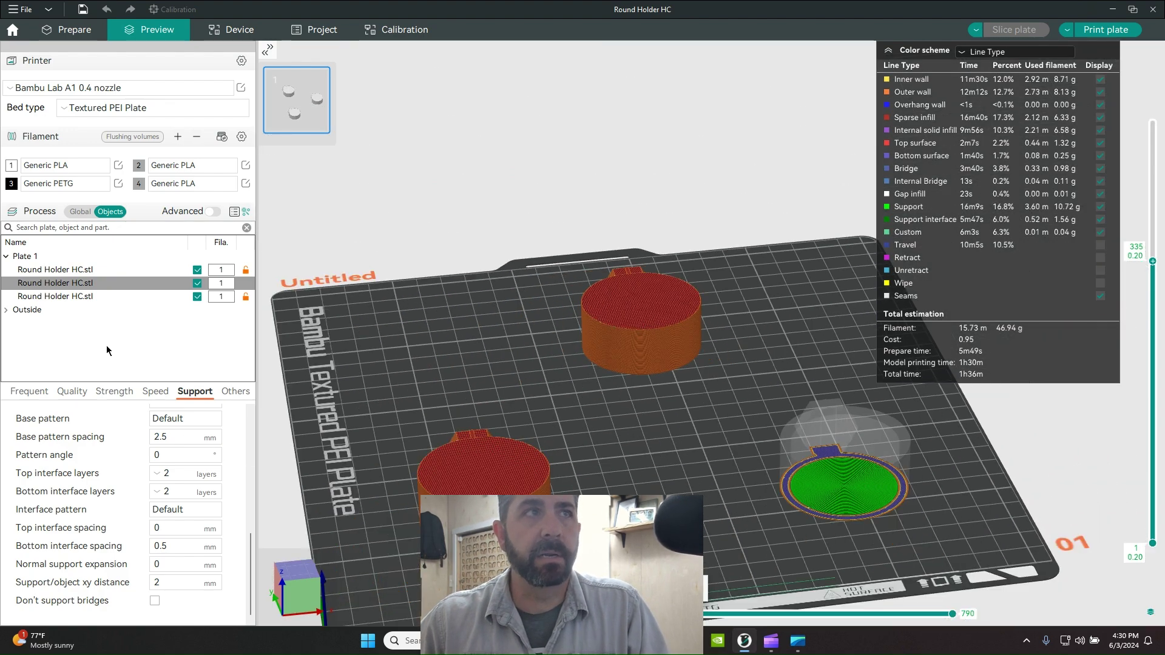
Step: Select the third Round Holder HC.stl and check its PETG interface filament and 0 mm top interface spacing
{"action": "left_click", "coordinate": [63, 297]}
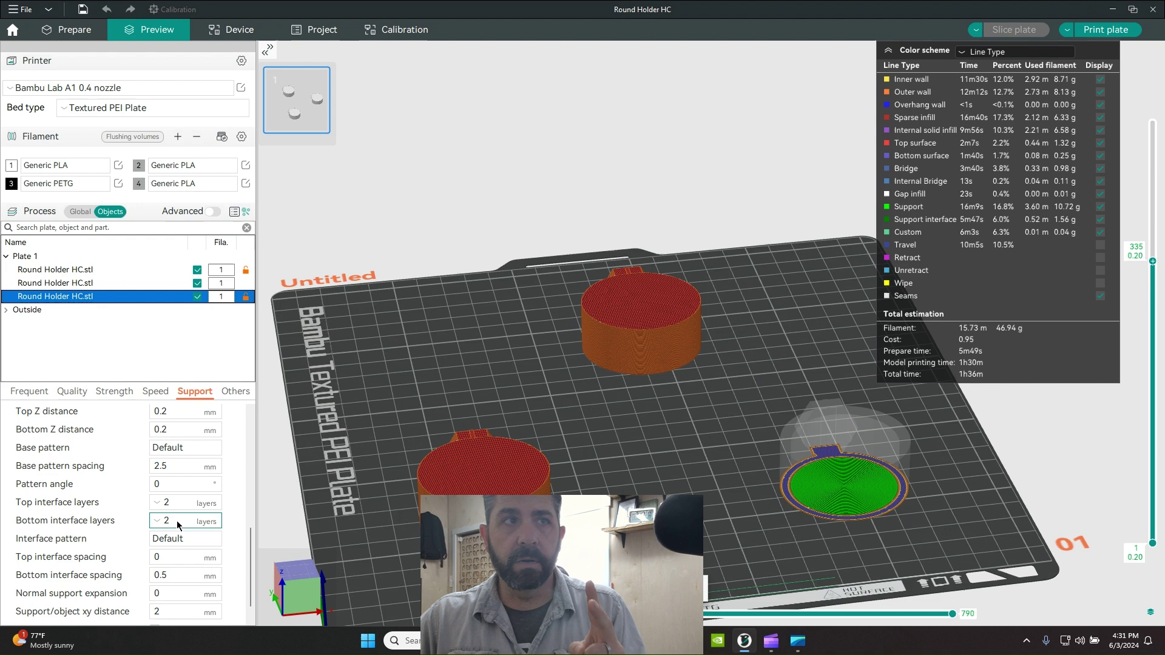
{"action": "scroll", "coordinate": [175, 496], "scroll_direction": "up", "scroll_amount": 4}
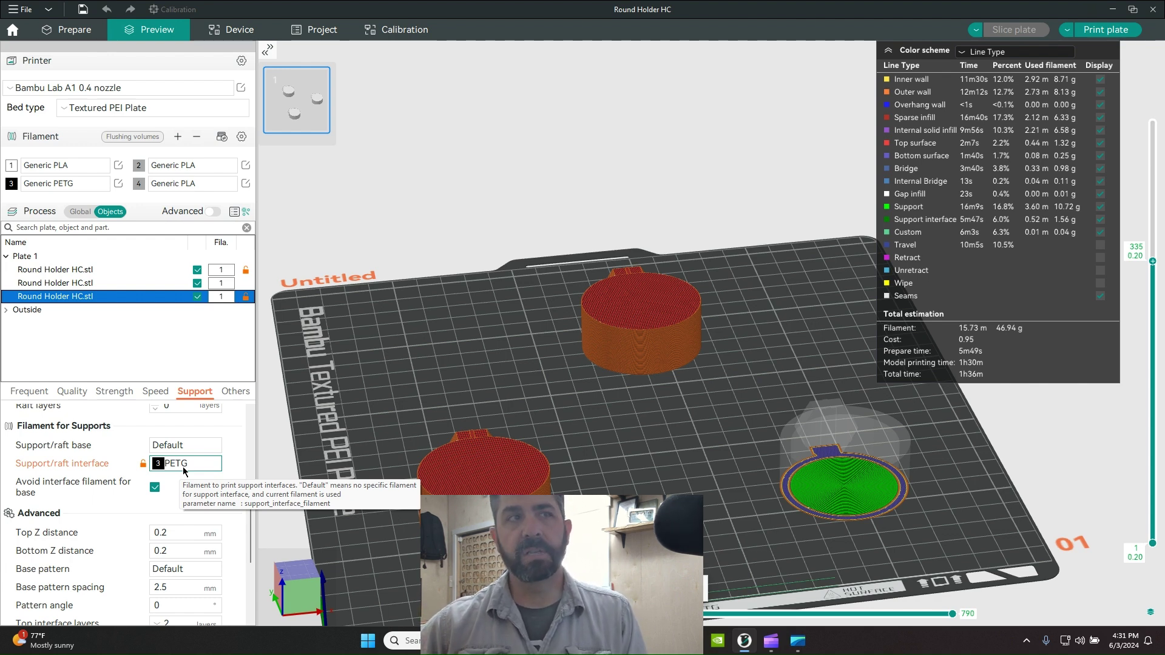
{"action": "scroll", "coordinate": [176, 482], "scroll_direction": "down", "scroll_amount": 2}
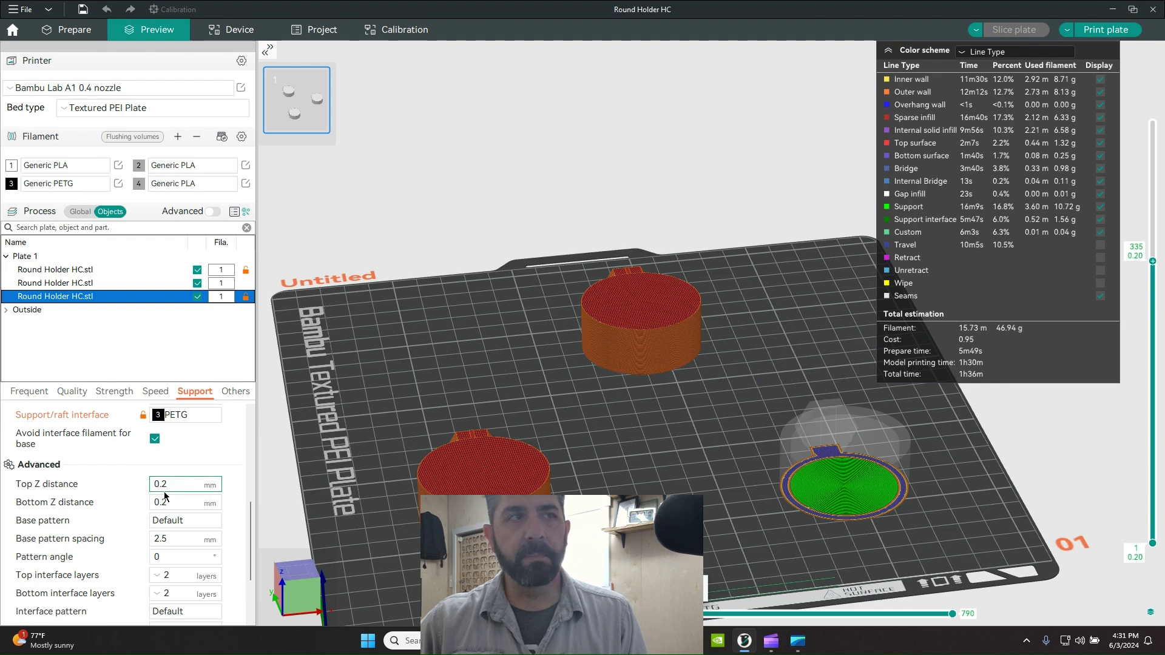
{"action": "scroll", "coordinate": [164, 503], "scroll_direction": "down", "scroll_amount": 4}
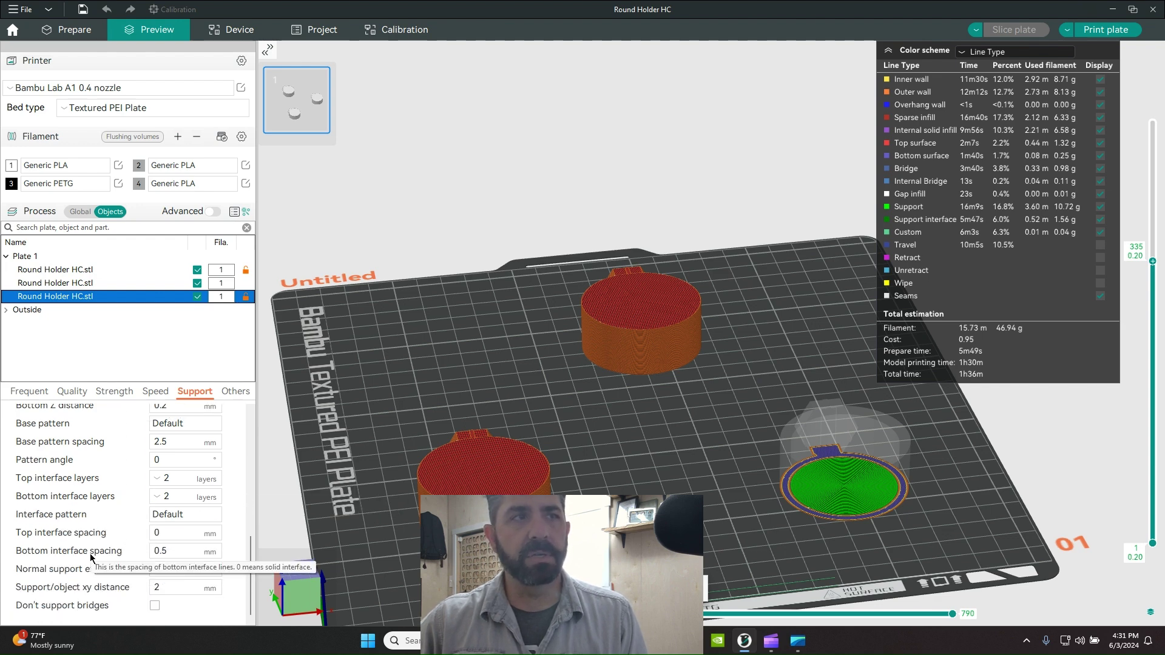
{"action": "left_click", "coordinate": [159, 533]}
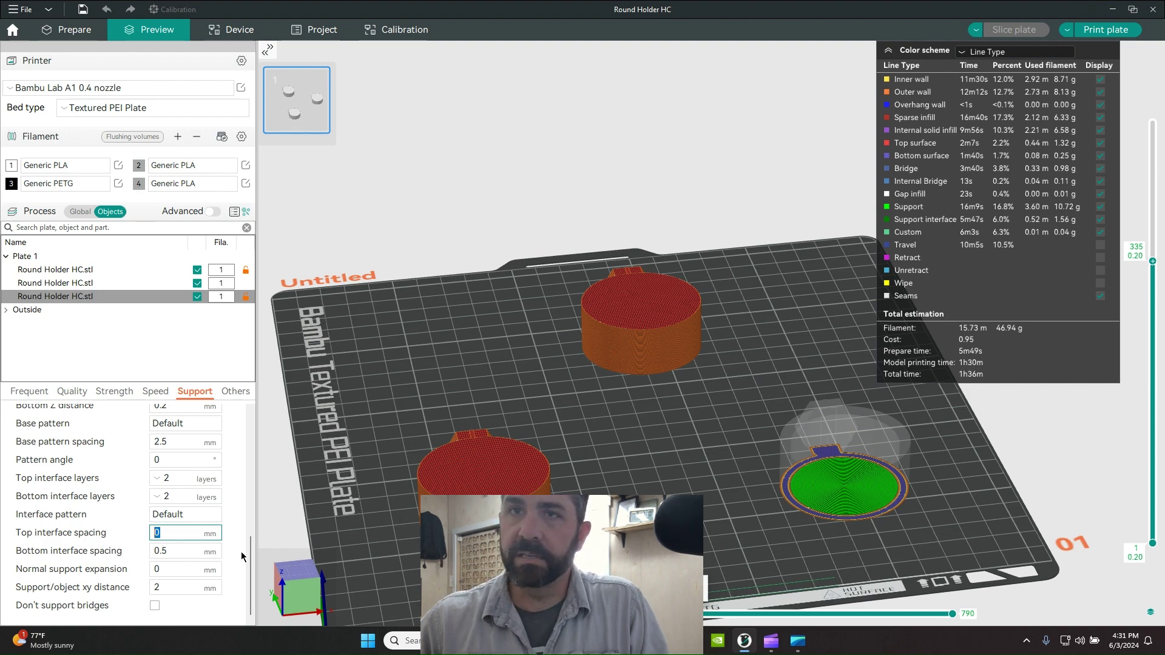
Step: Colour the preview by Filament instead of Line Type and show the holder up to its solid top layers
{"action": "scroll", "coordinate": [914, 538], "scroll_direction": "up", "scroll_amount": 5}
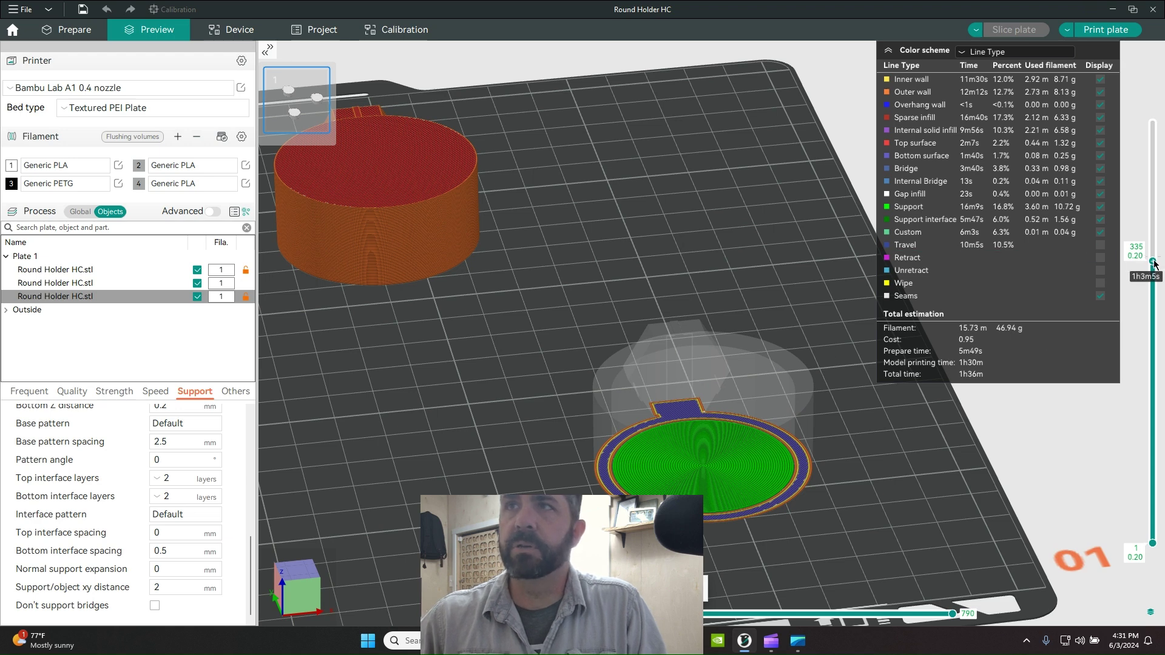
{"action": "left_click_drag", "start_coordinate": [1151, 261], "coordinate": [1144, 137]}
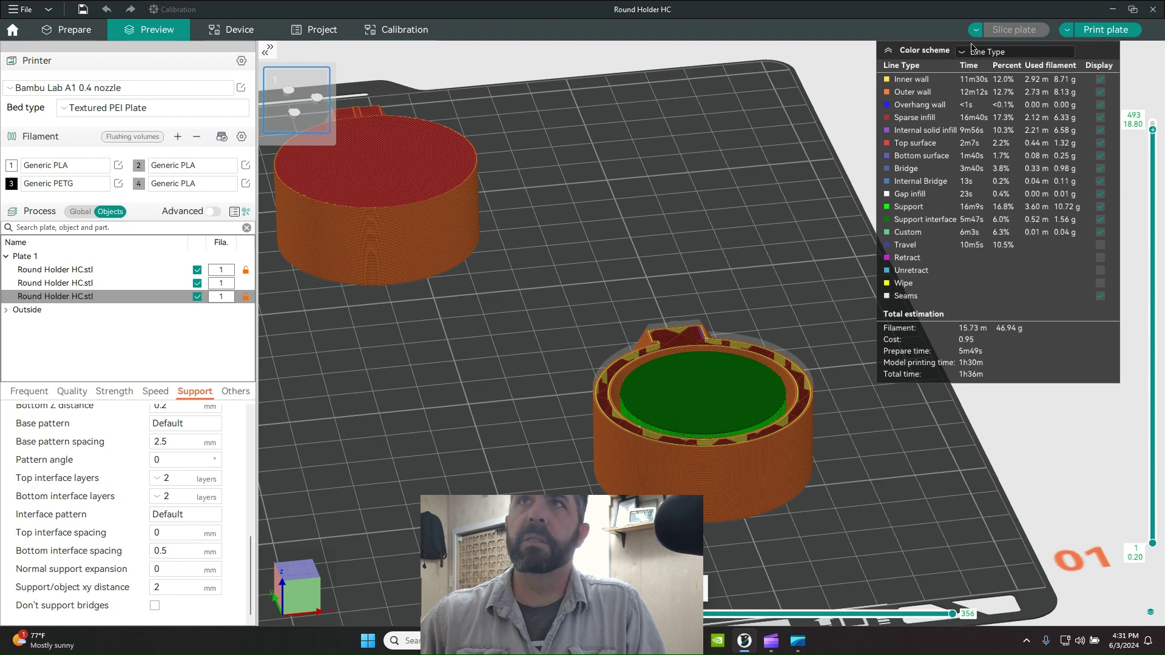
{"action": "left_click", "coordinate": [1000, 55]}
{"action": "left_click", "coordinate": [1007, 80]}
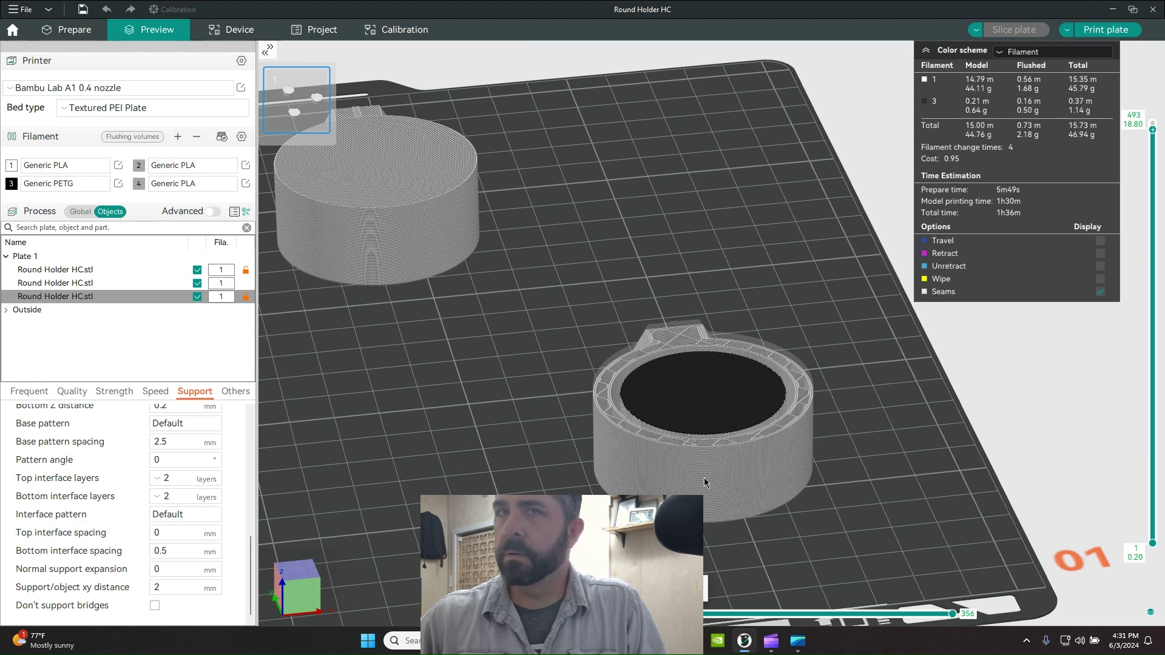
{"action": "scroll", "coordinate": [693, 434], "scroll_direction": "up", "scroll_amount": 3}
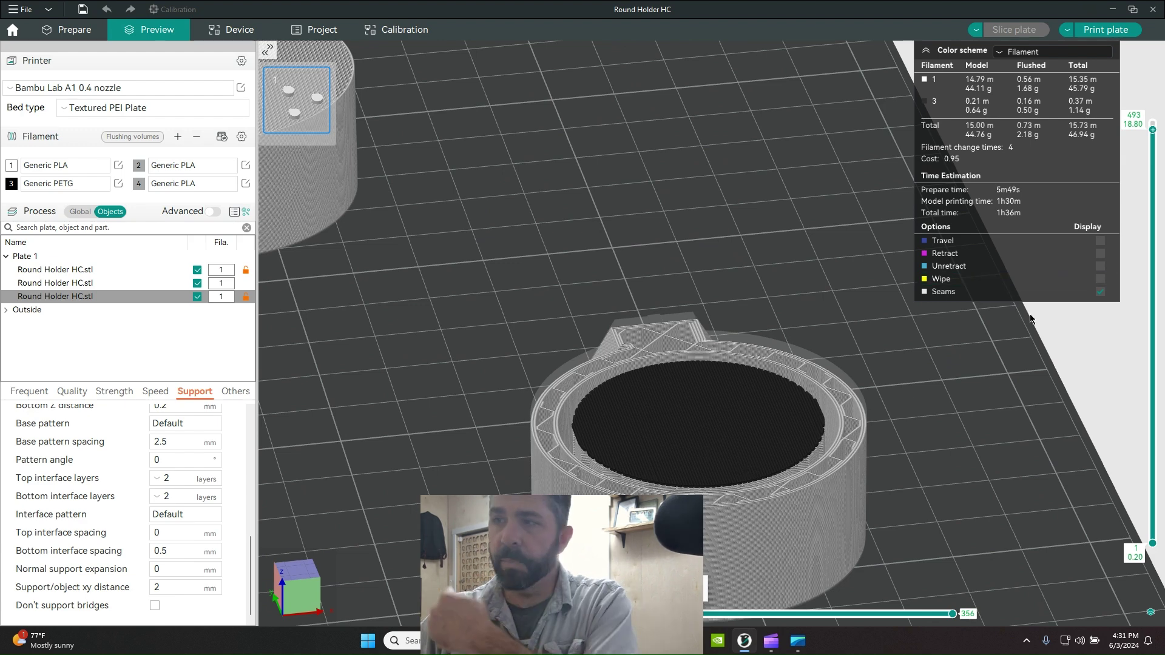
{"action": "left_click_drag", "start_coordinate": [1153, 129], "coordinate": [1154, 117]}
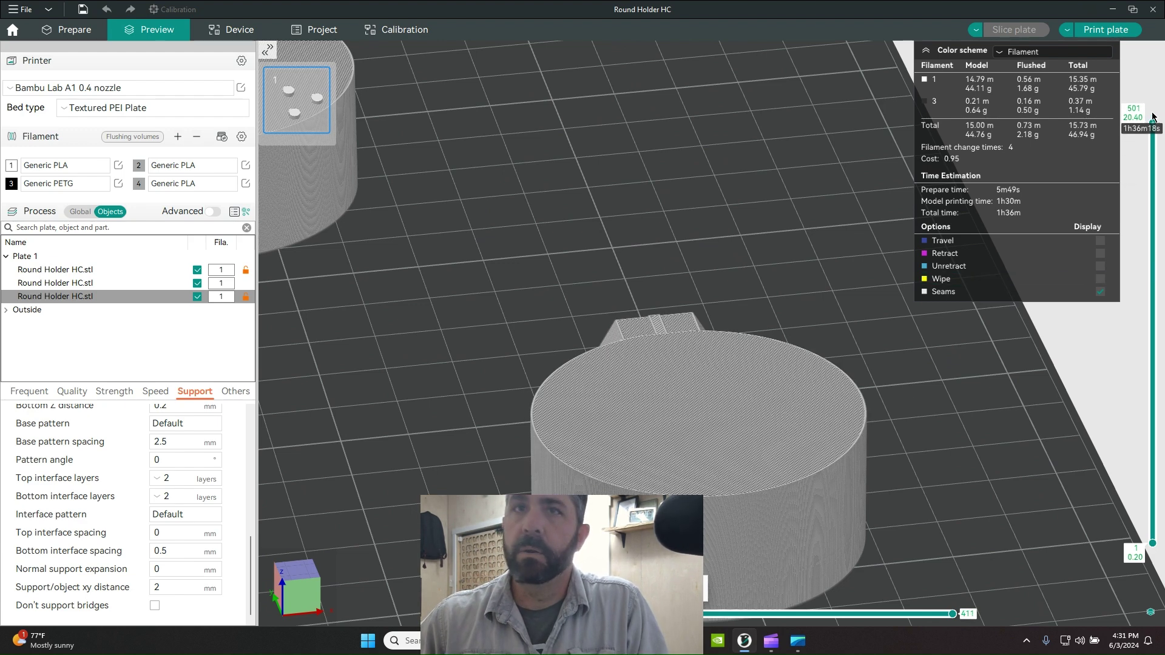